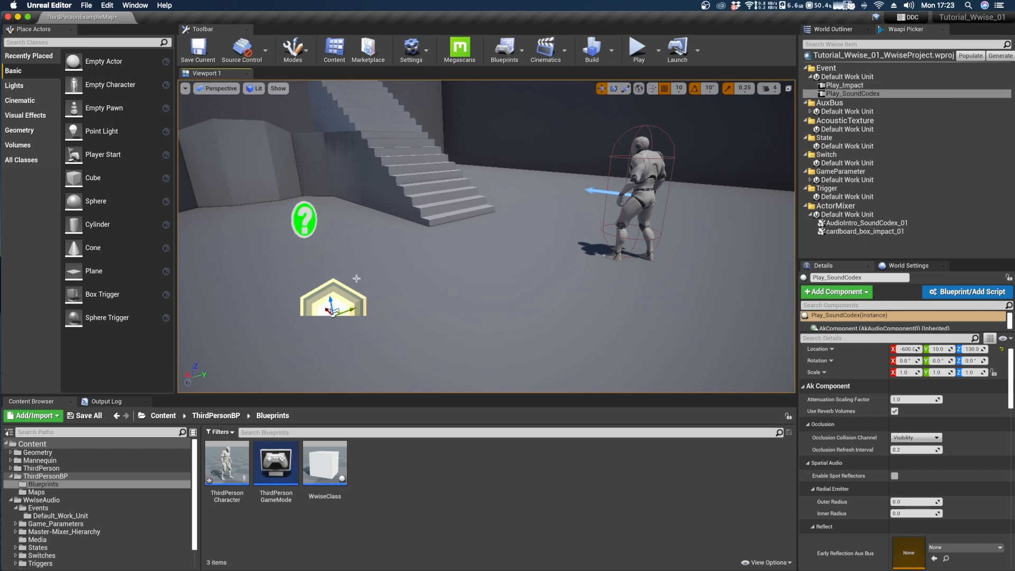
Try placing an Ambient Sound actor on the floor beside the Play_SoundCodex actor.
left_click(356, 279)
left_click(331, 311)
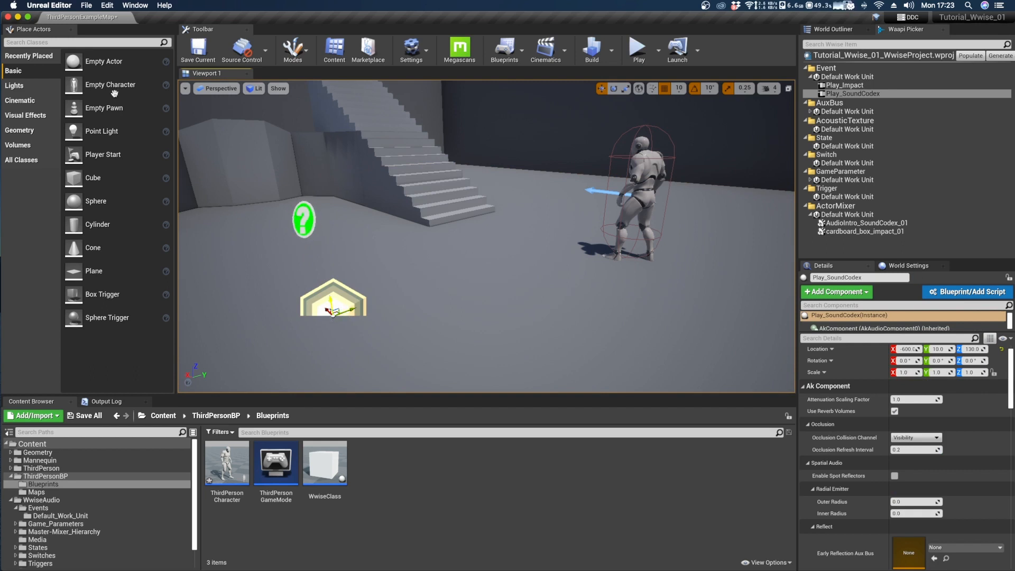
left_click(71, 43)
type("amb")
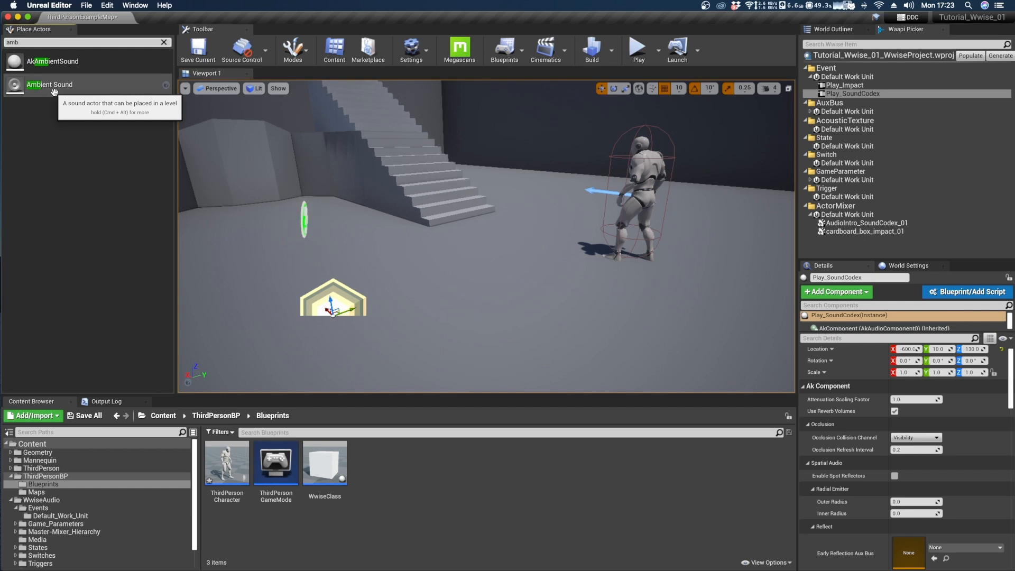
left_click_drag(54, 92, 447, 306)
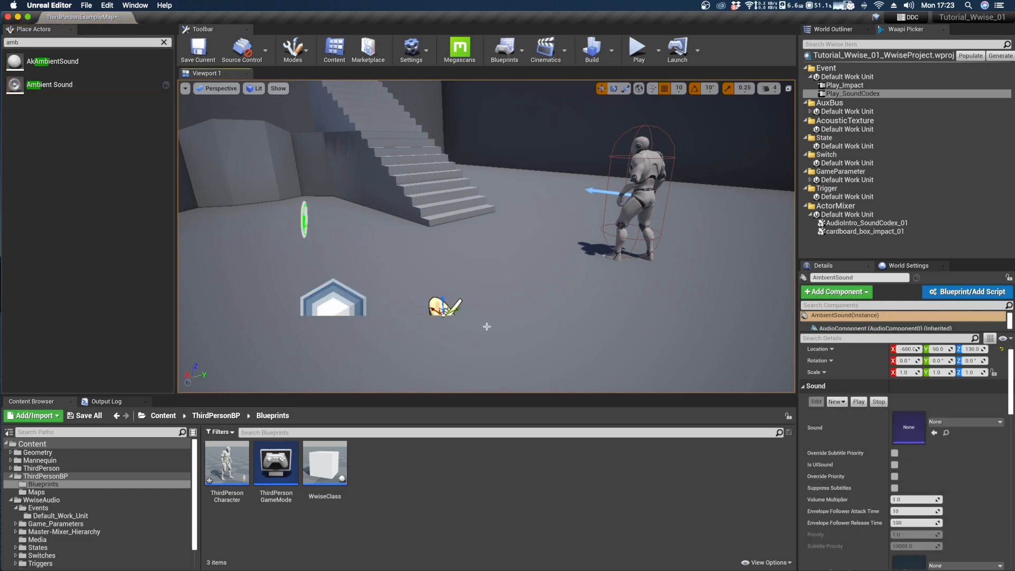
key("super+z")
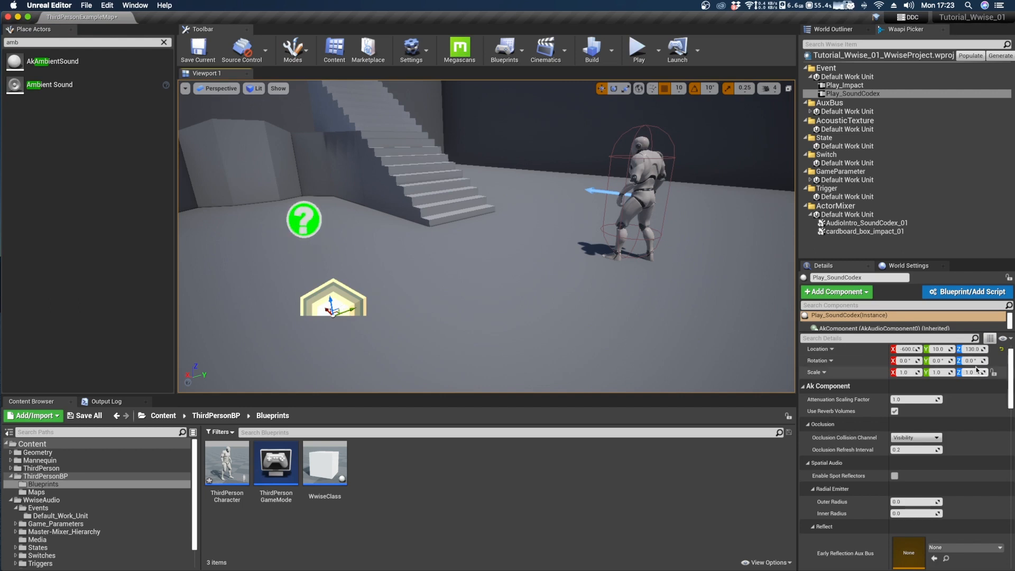
Examine the Ak Ambient Sound settings of the Play_SoundCodex actor, including Auto Post.
left_click_drag(1012, 377, 1013, 472)
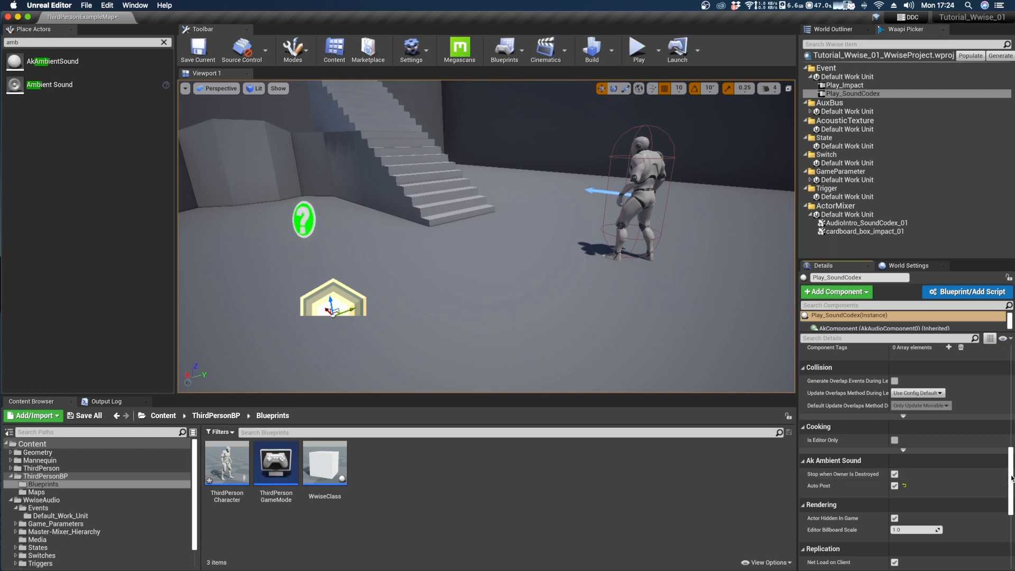
left_click_drag(1011, 478, 1005, 381)
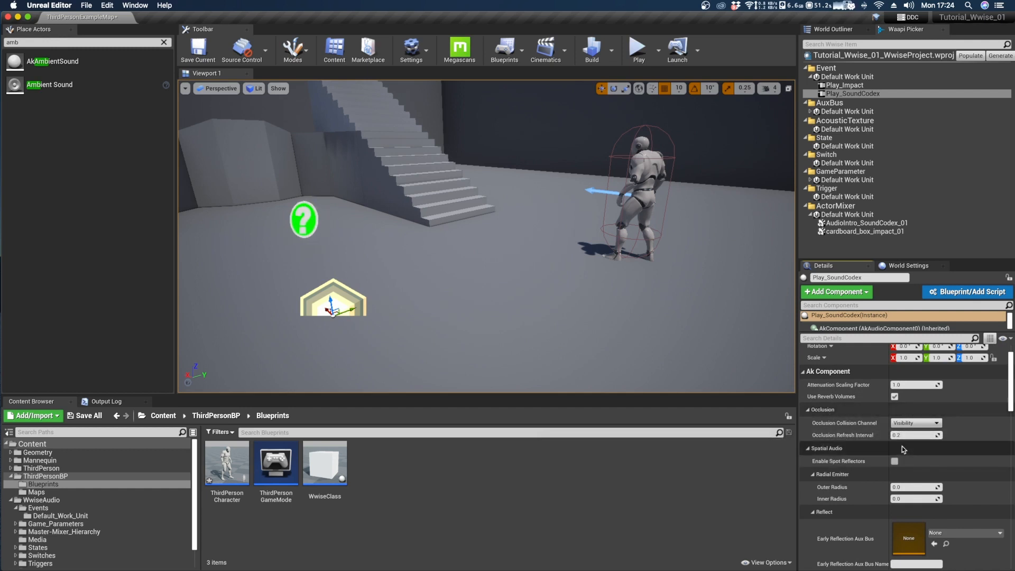
Play-test the level, running and jumping with the character away from the Play_SoundCodex actor.
right_click_drag(542, 350, 508, 346)
key("w")
key("s")
key("w")
key("s")
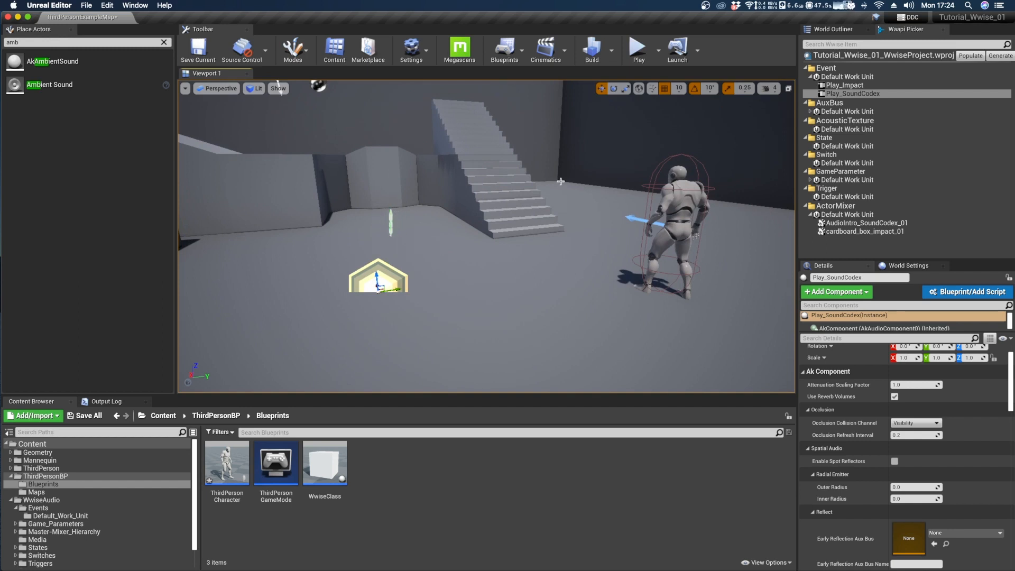
left_click(637, 49)
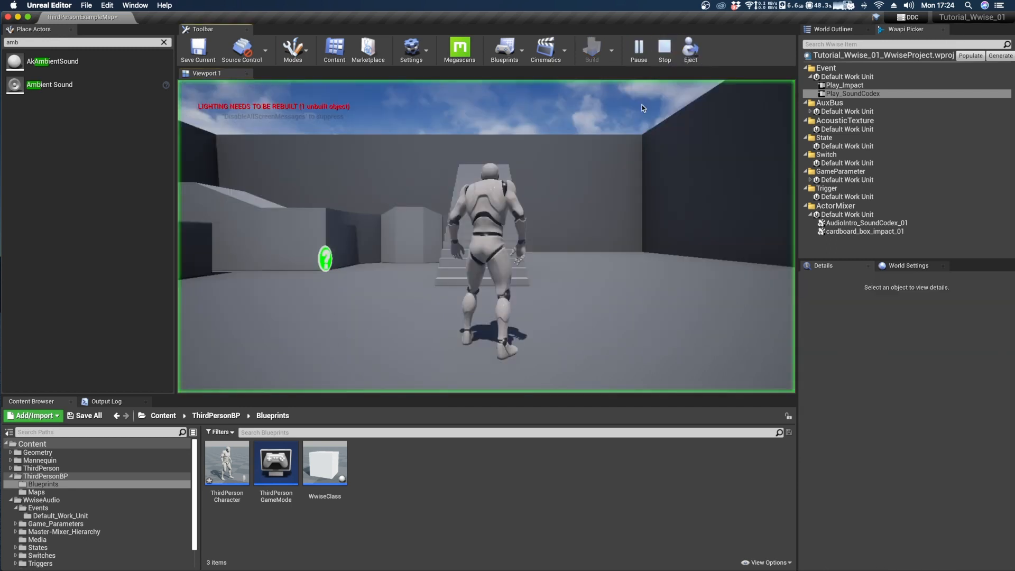
key("w")
key("space")
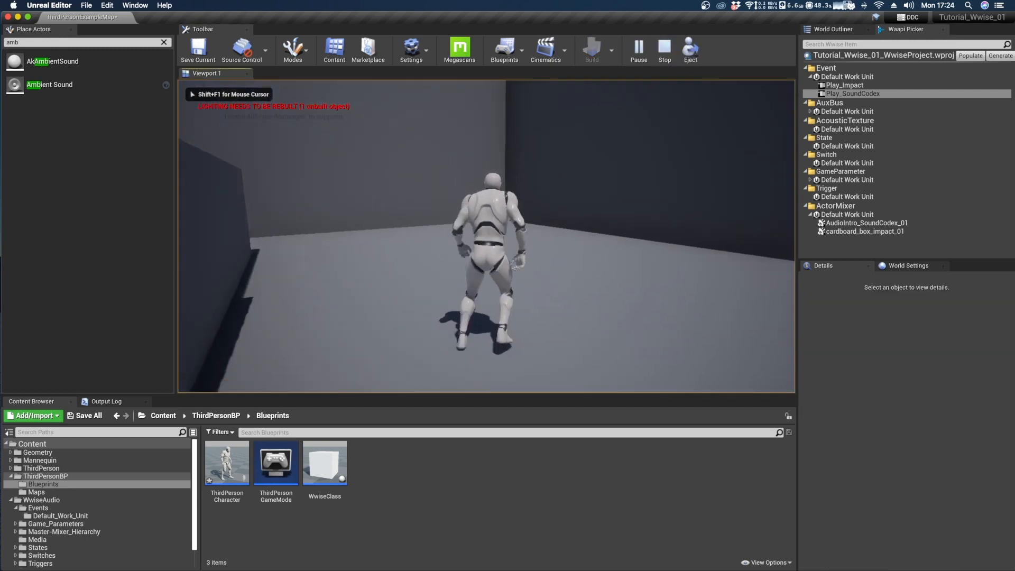
key("w")
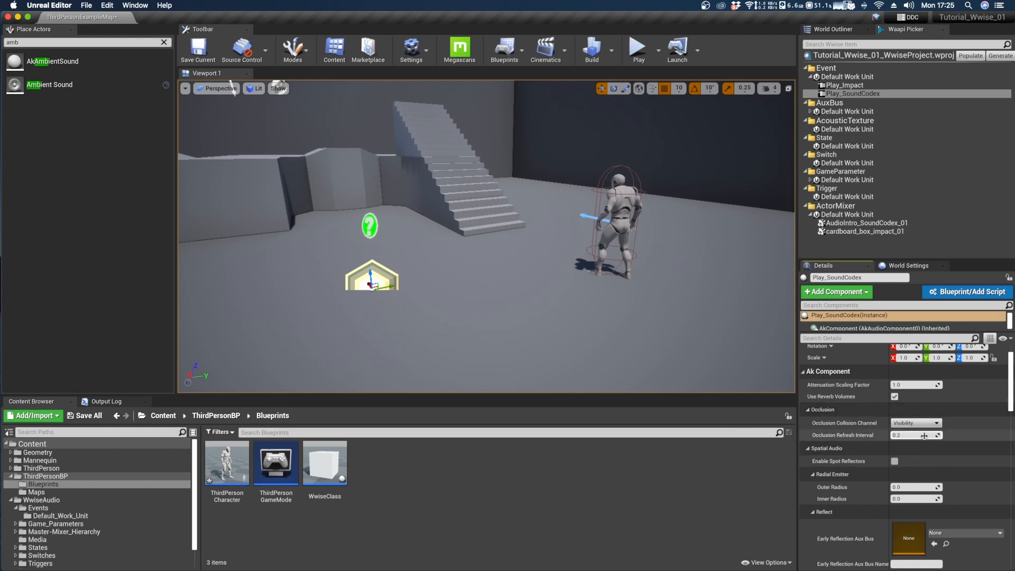
Set the Play_SoundCodex actor's Occlusion Refresh Interval to 0.0 and play-test the level by running the character around.
left_click(905, 435)
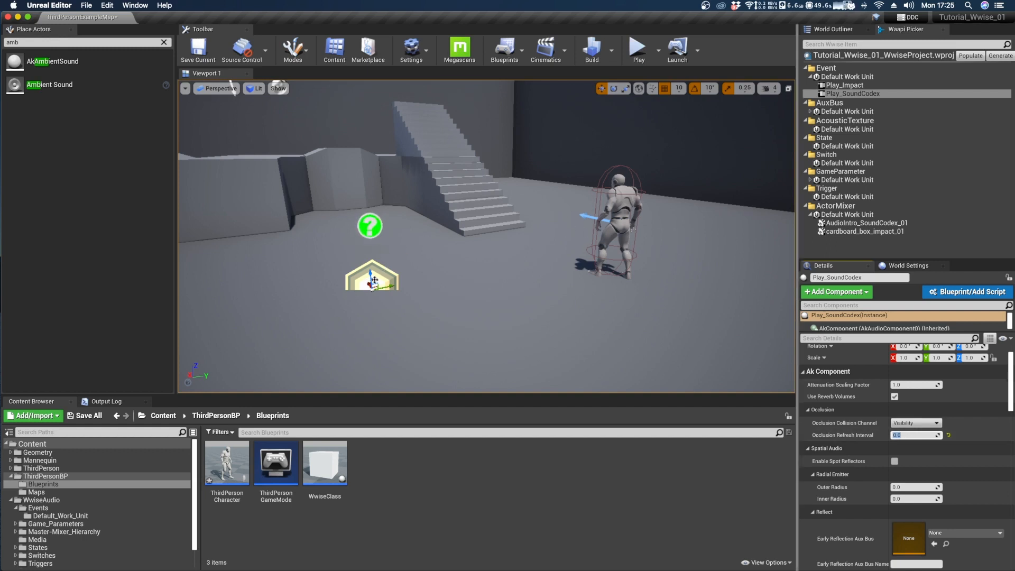
left_click(638, 49)
key("w")
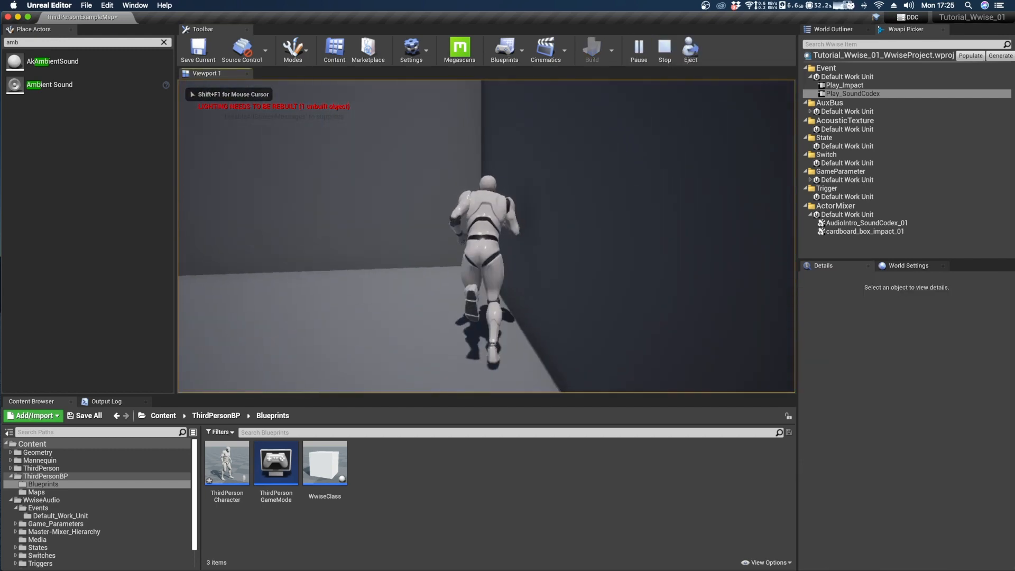
key("w")
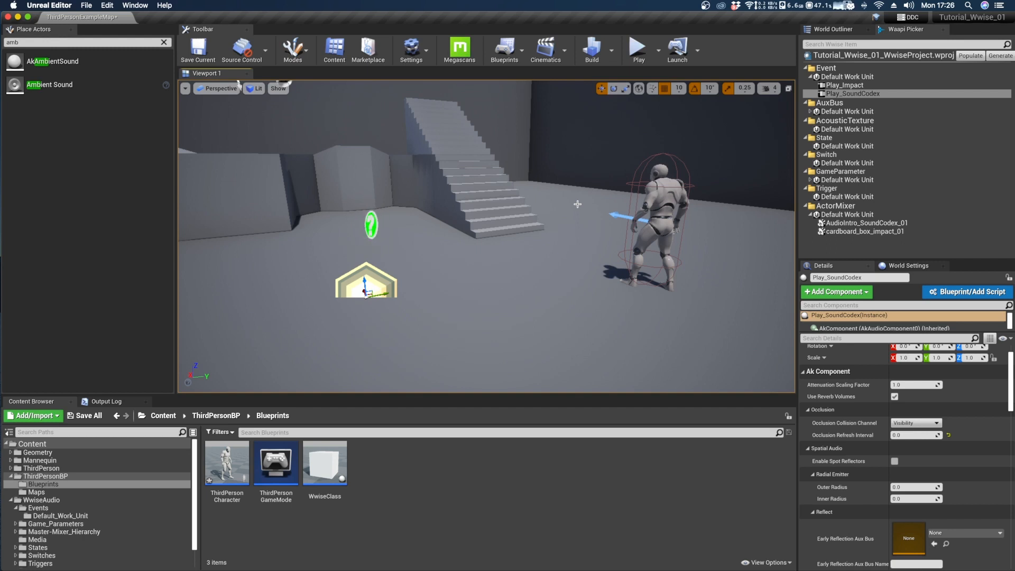
Open the ThirdPersonCharacter Blueprint and add an Event BeginPlay node in an empty area of its Event Graph.
double_click(231, 459)
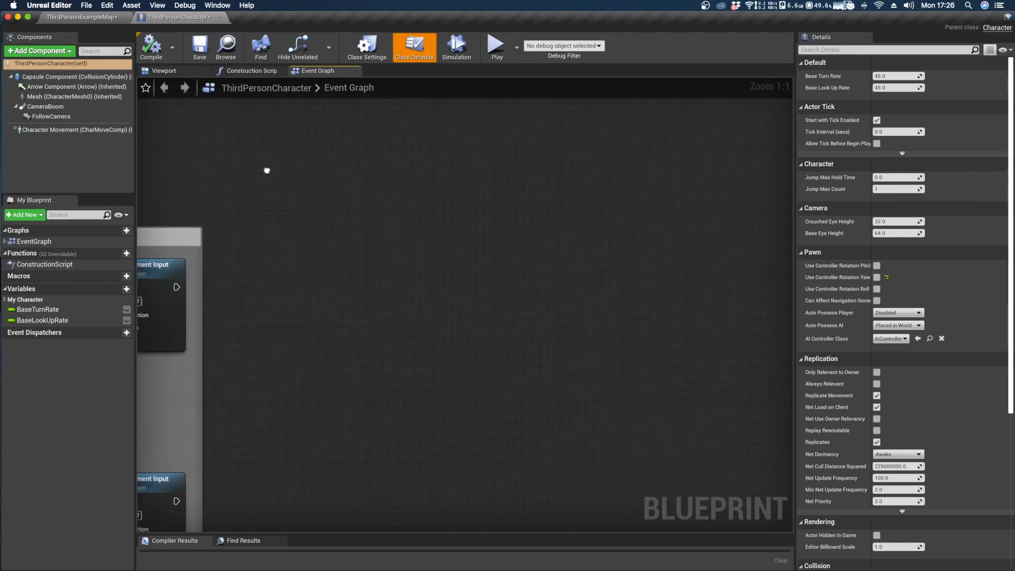
right_click(286, 231)
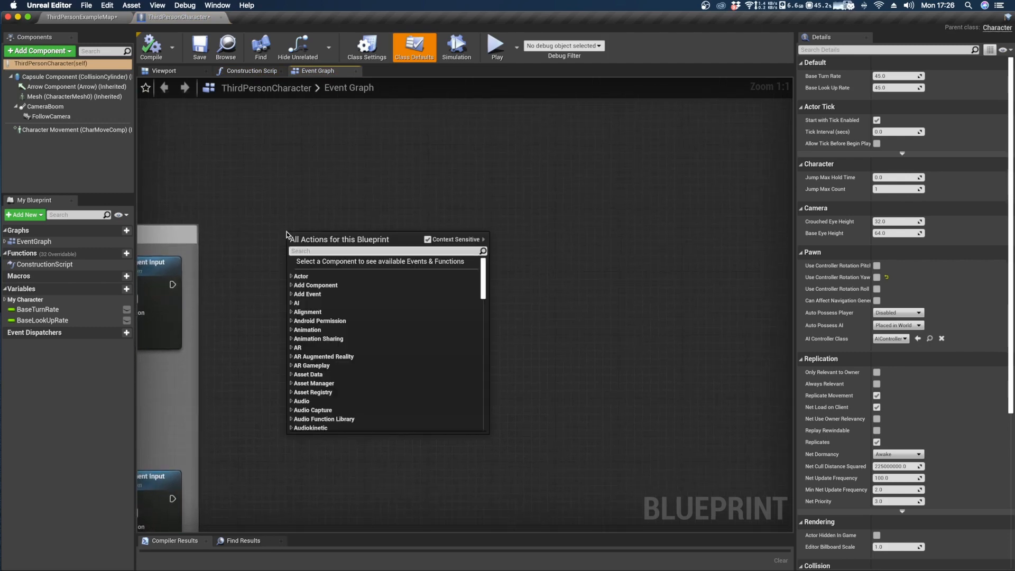
type("eve")
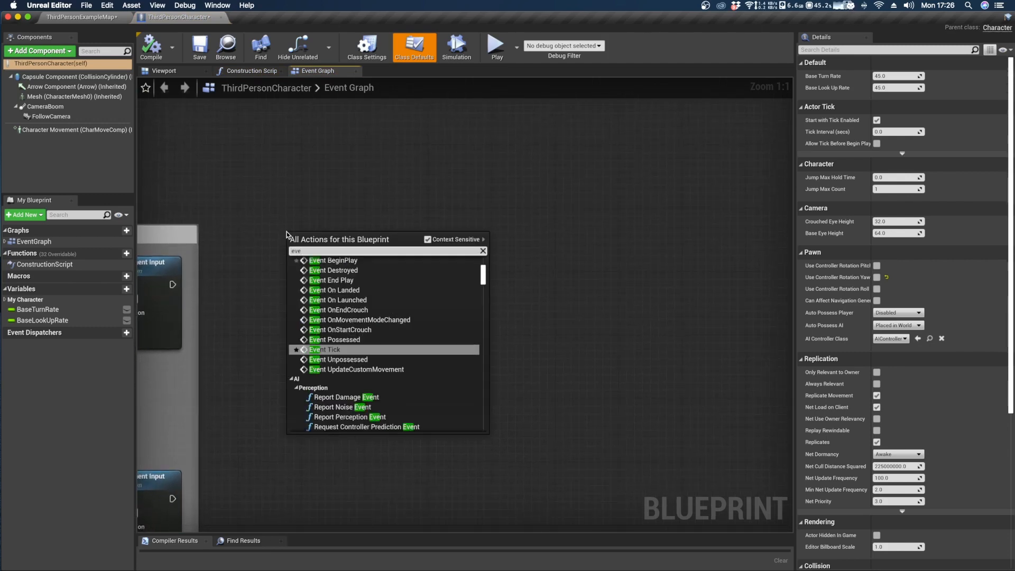
type("nt be")
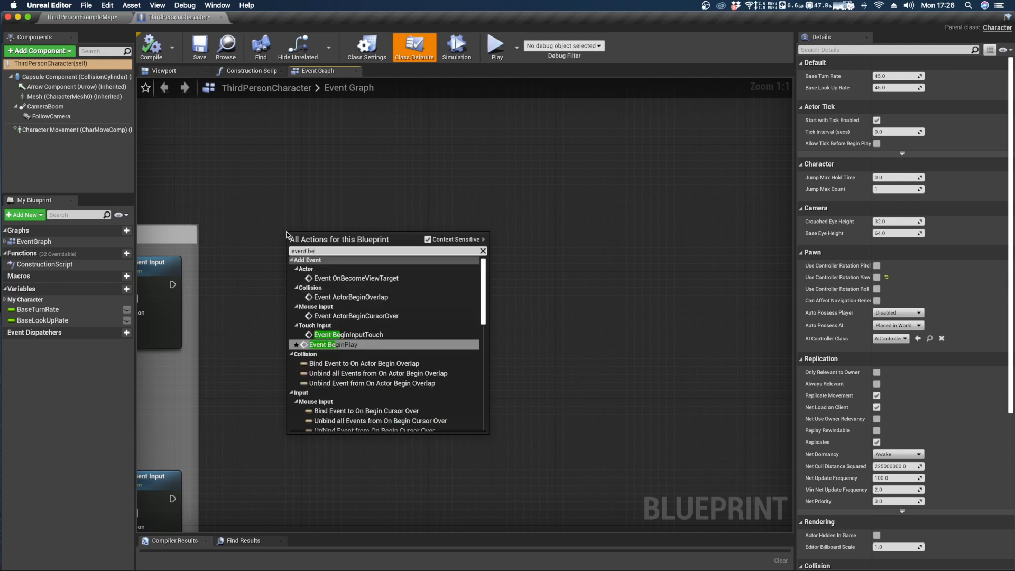
key("Return")
Add a Post Event node wired to the execution output of Event BeginPlay.
left_click_drag(356, 252, 468, 246)
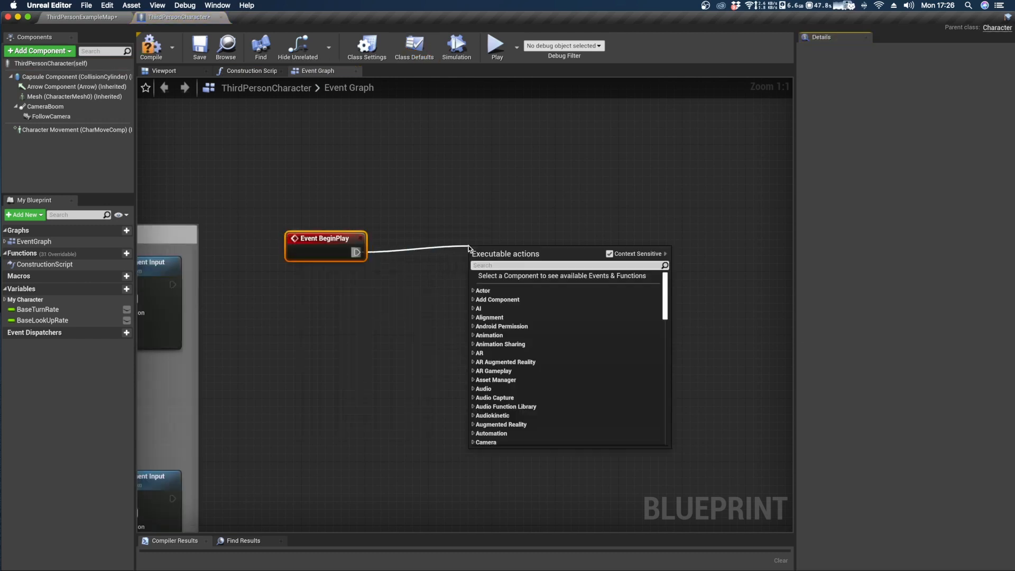
type("post")
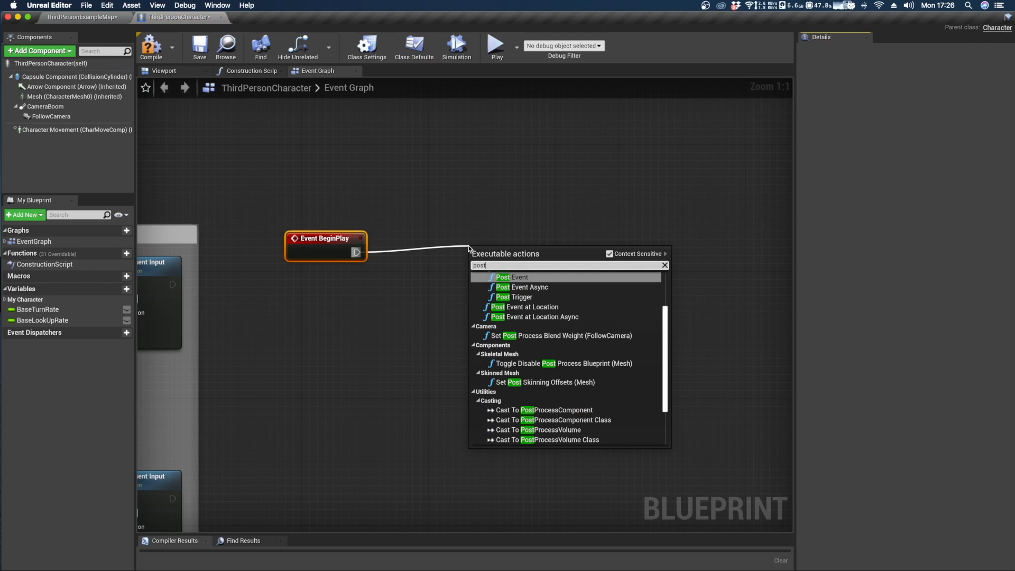
key("Return")
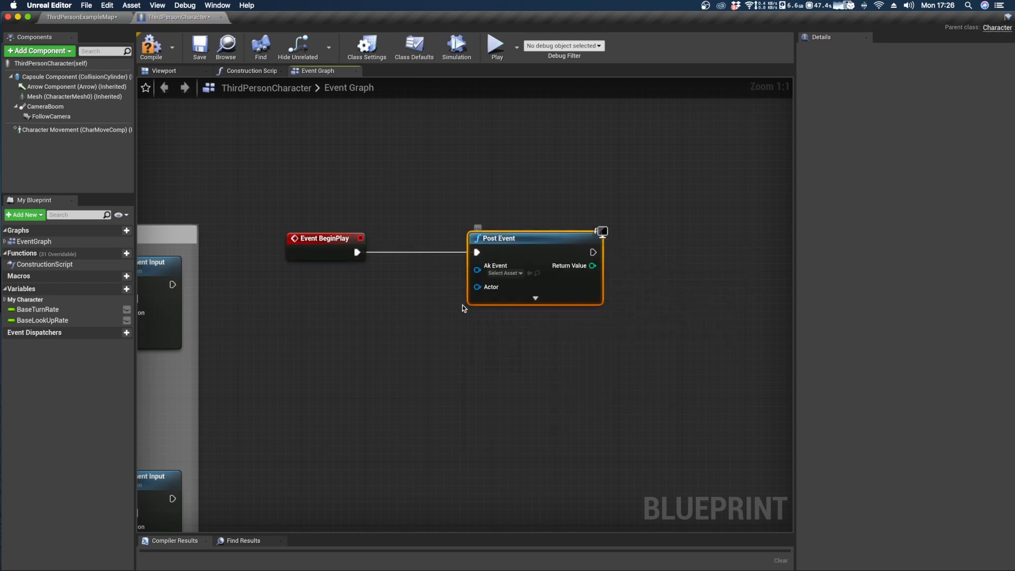
Connect a Self reference node to the Actor input of the Post Event node.
left_click_drag(476, 287, 335, 332)
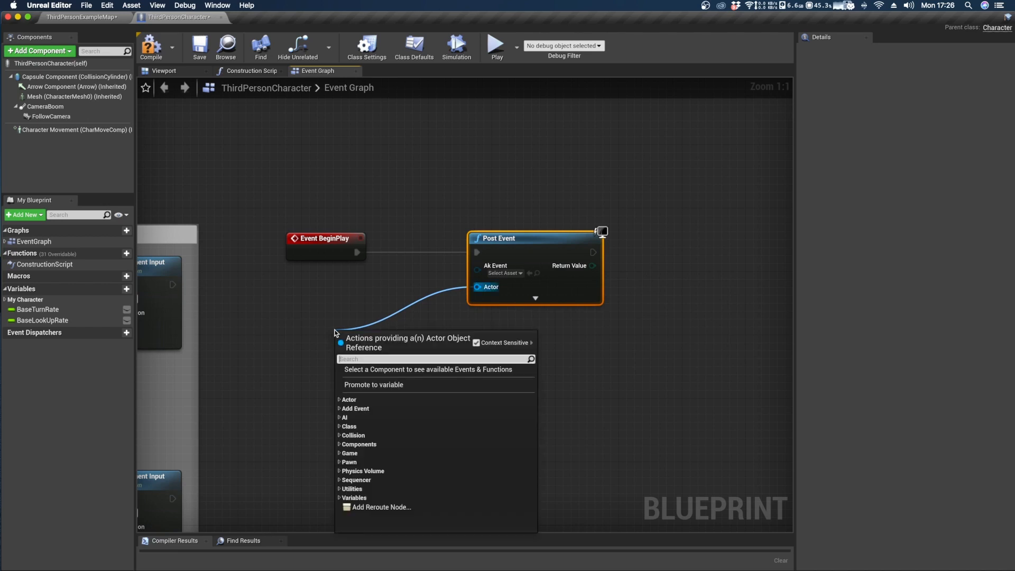
type("self")
left_click(316, 307)
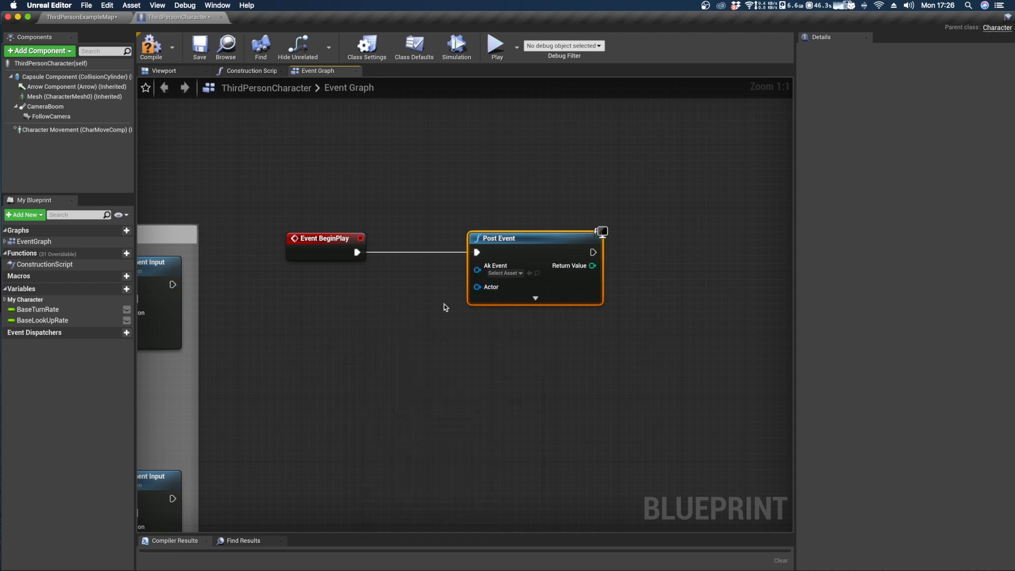
left_click_drag(477, 286, 317, 290)
type("self")
key("Return")
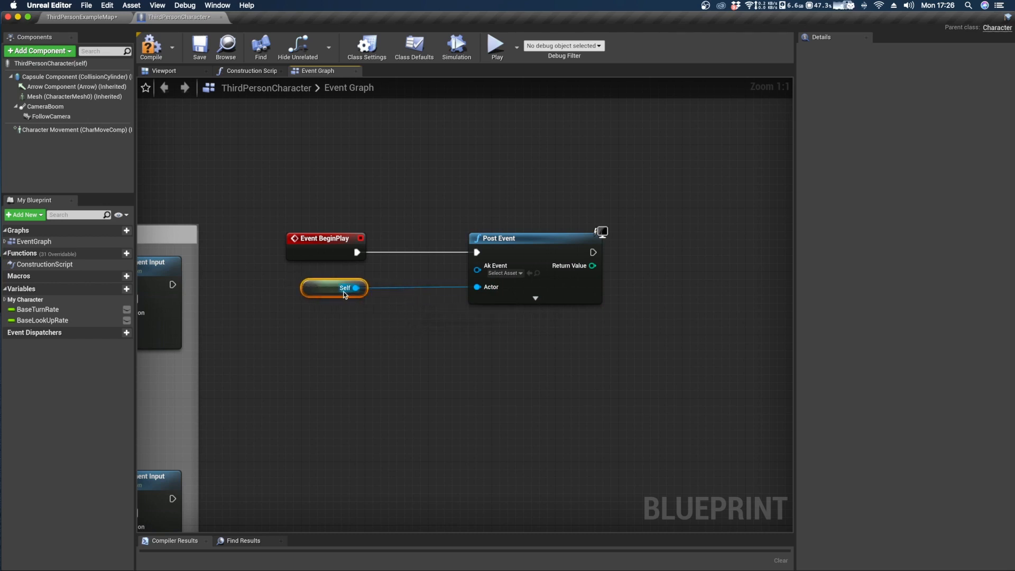
Move the Event BeginPlay and Self nodes closer to Post Event and set its Ak Event to Play_SoundCodex.
left_click_drag(321, 216, 357, 319)
left_click_drag(325, 253, 405, 254)
left_click(467, 188)
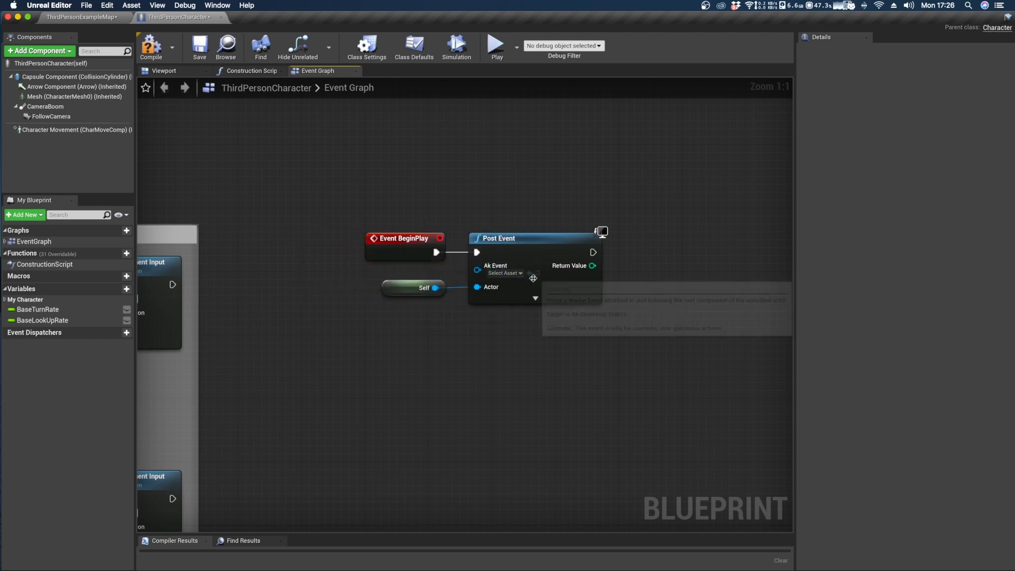
left_click(504, 273)
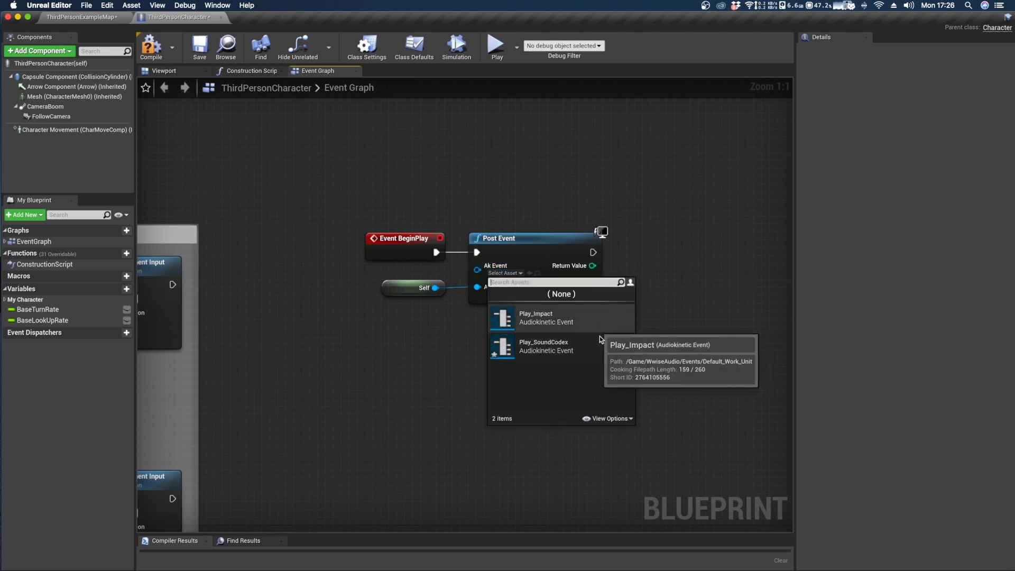
left_click(557, 352)
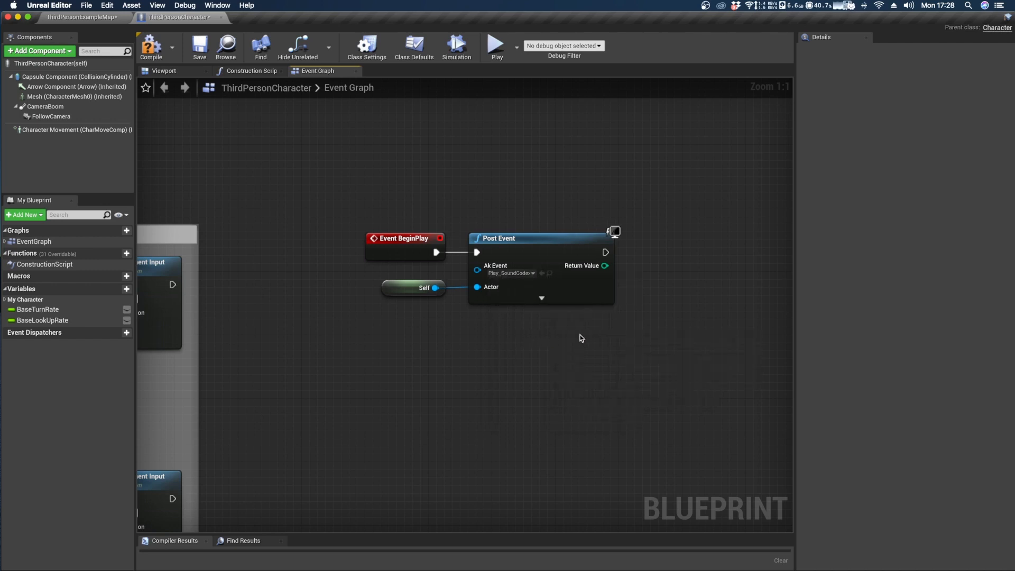
Switch to Wwise and review the new event types available for the AudioIntro_SoundCodex_01 sound.
key("ctrl+Right")
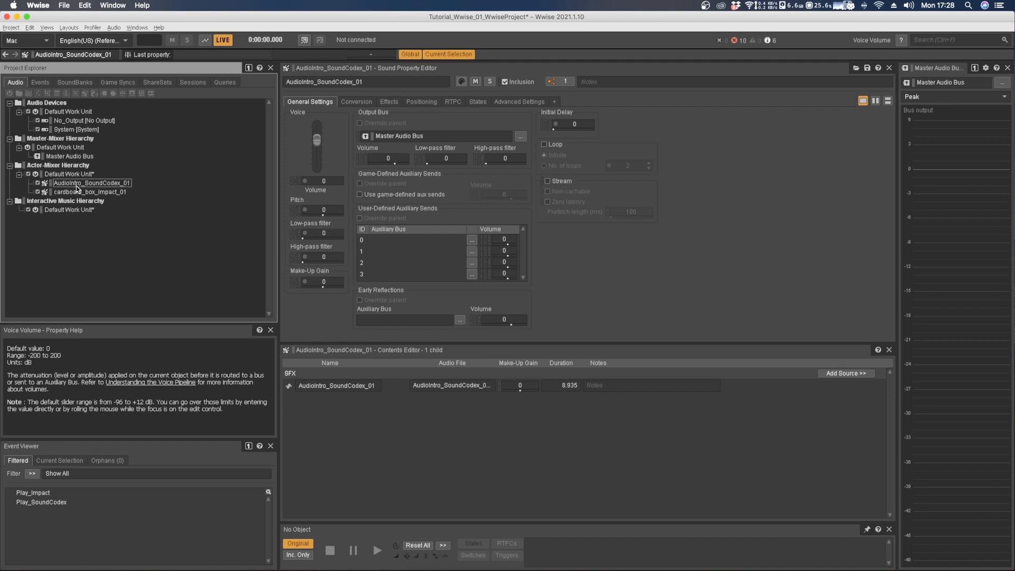
left_click(68, 188)
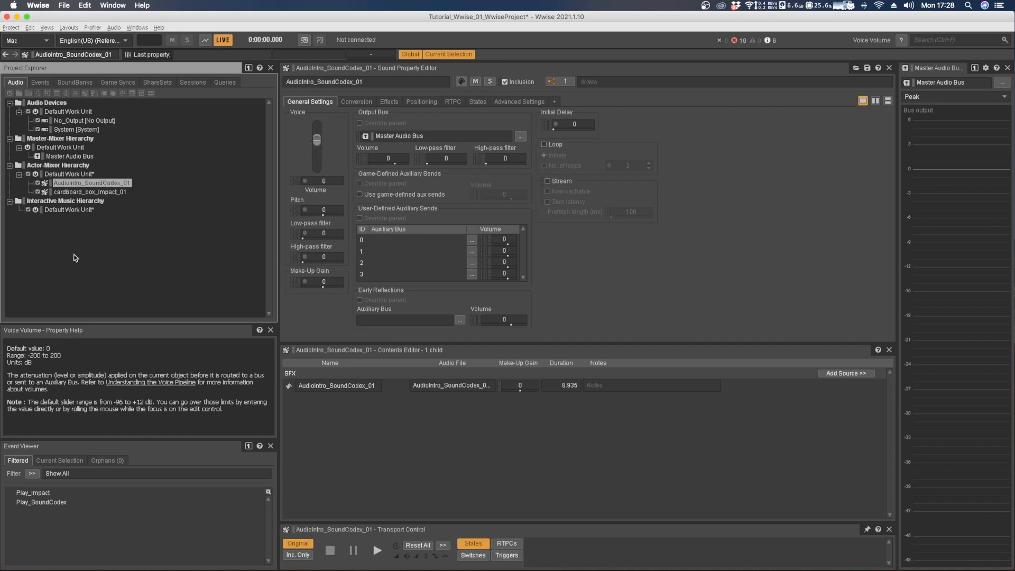
right_click(77, 185)
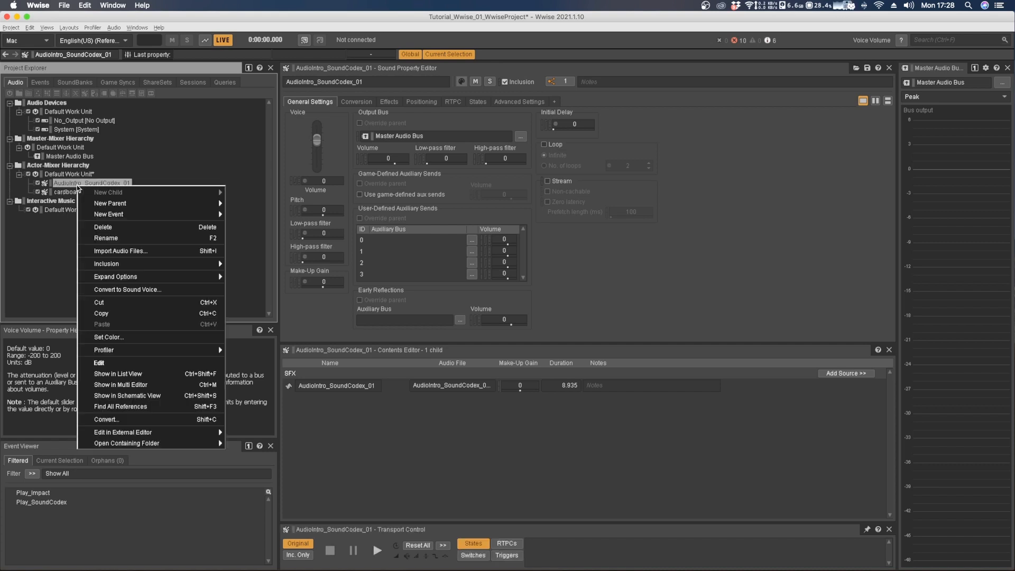
mouse_move(125, 214)
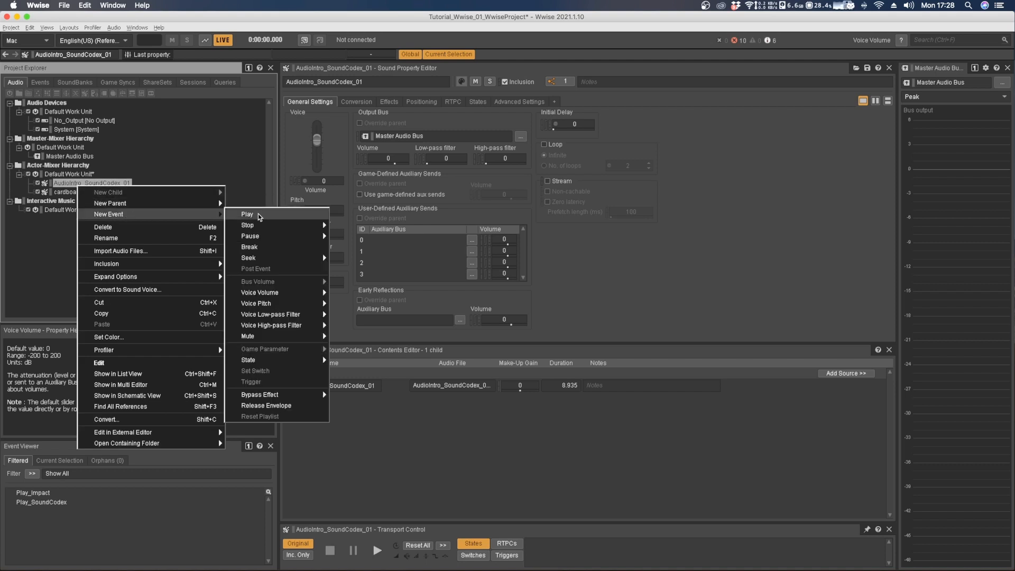
mouse_move(260, 259)
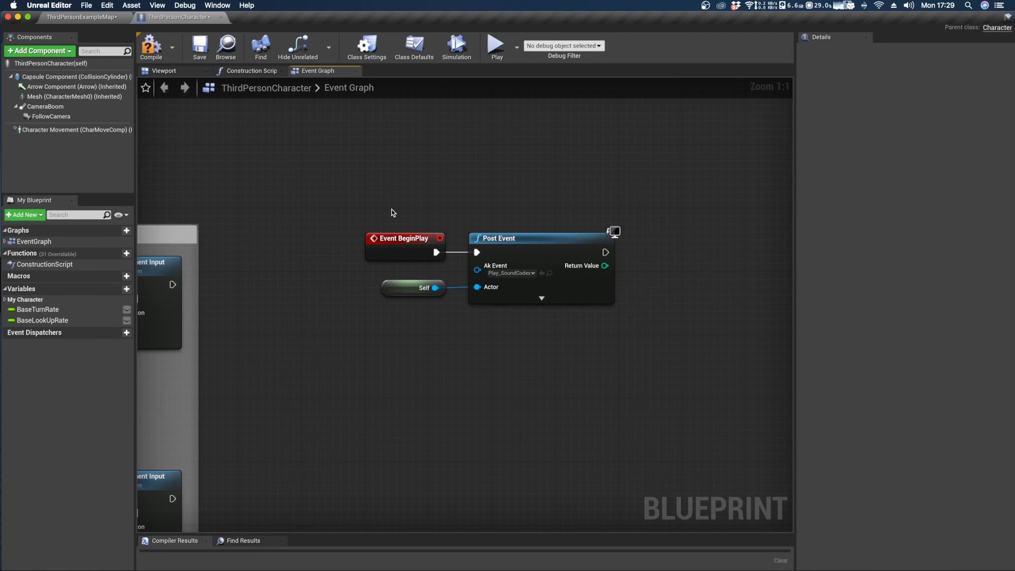
Return to Unreal Editor, select the Event BeginPlay, Self and Post Event nodes, and compile and save the ThirdPersonCharacter Blueprint.
left_click_drag(379, 197, 545, 314)
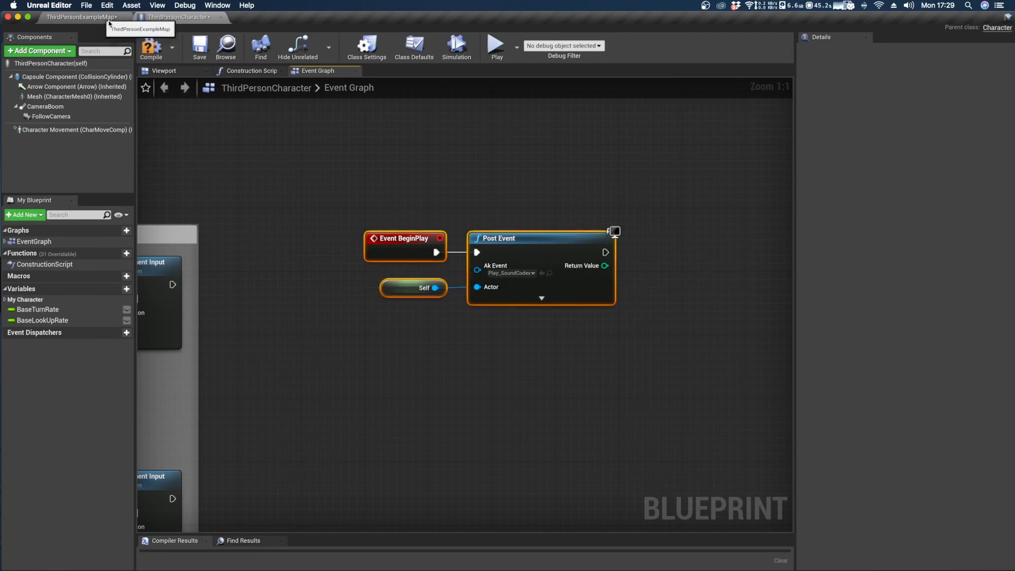
left_click(200, 47)
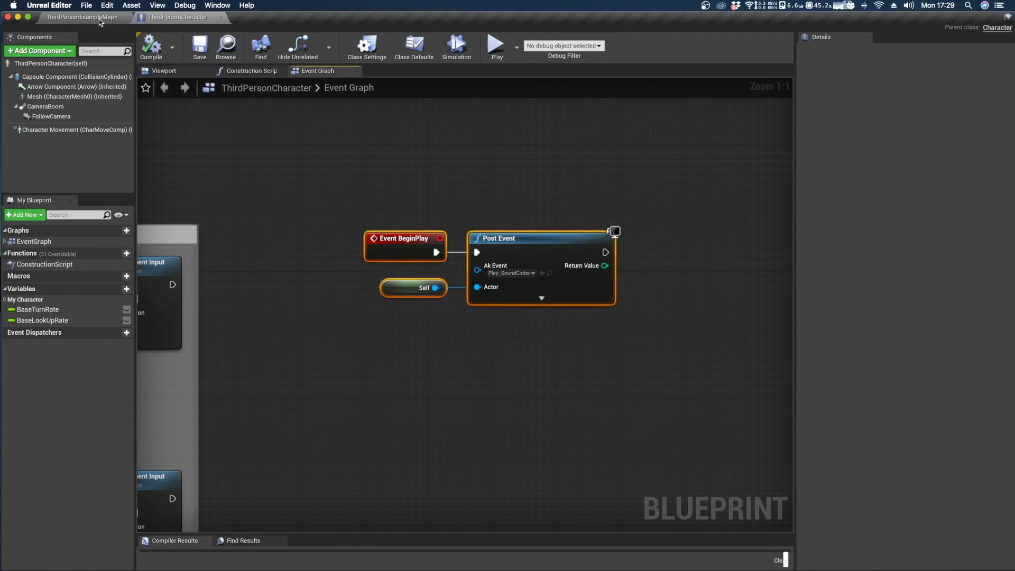
Go back to the ThirdPersonExampleMap level and delete the Play_SoundCodex actor from the floor.
left_click(100, 18)
left_click(390, 292)
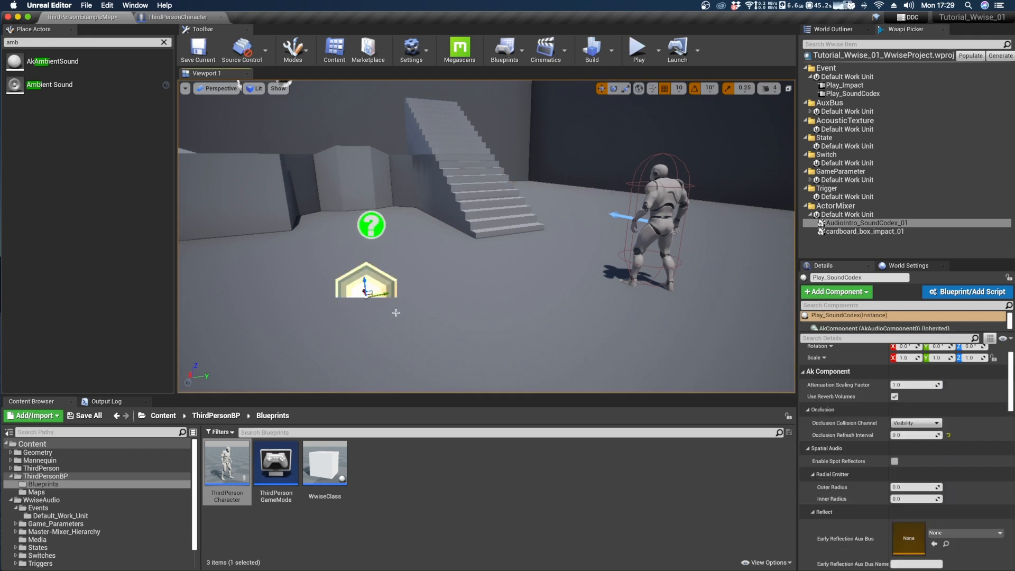
key("Delete")
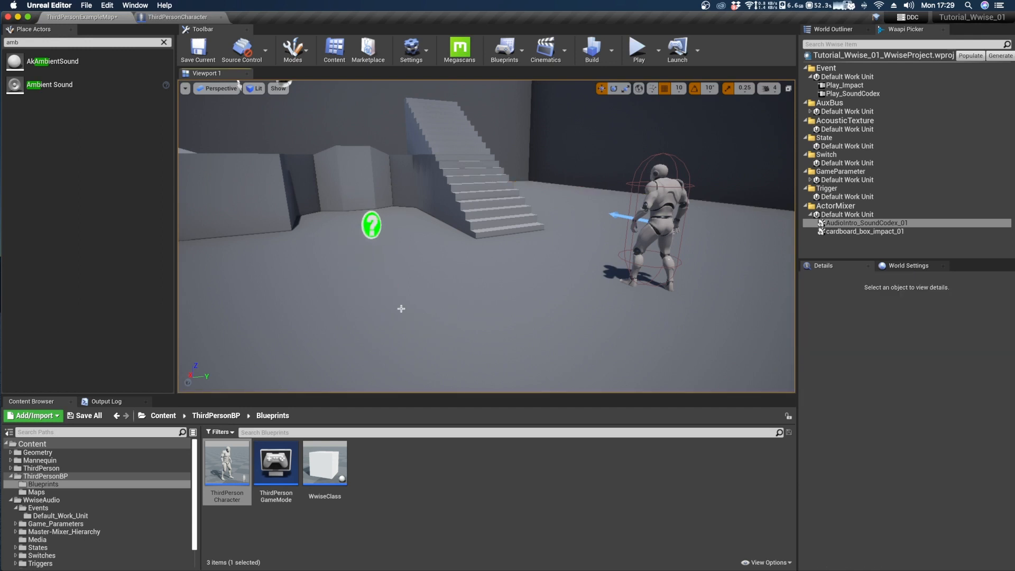
Generate the Wwise sound data for Mac and Windows in English(US), and play the level to test the sound while running and jumping.
left_click(1000, 56)
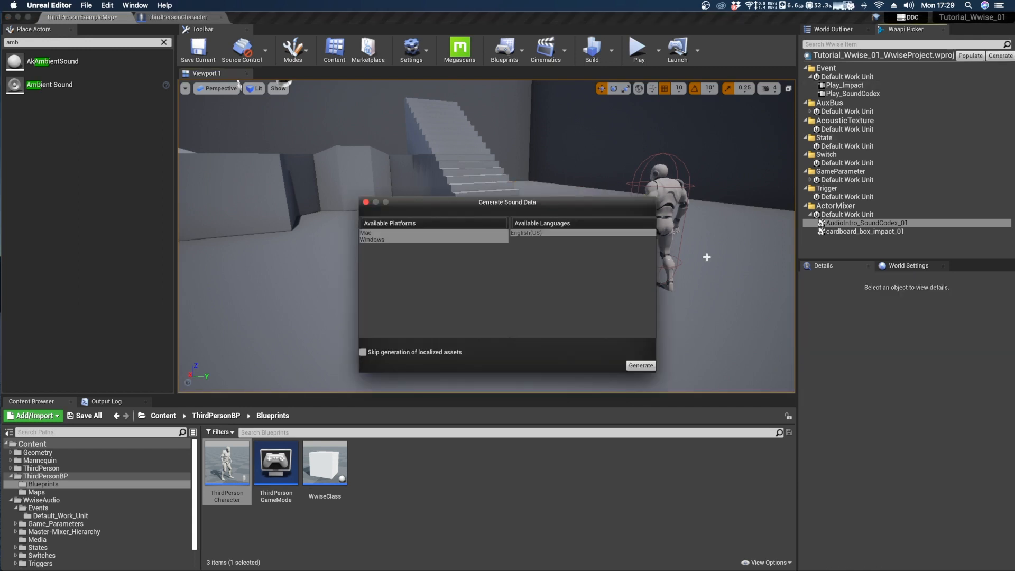
left_click(639, 365)
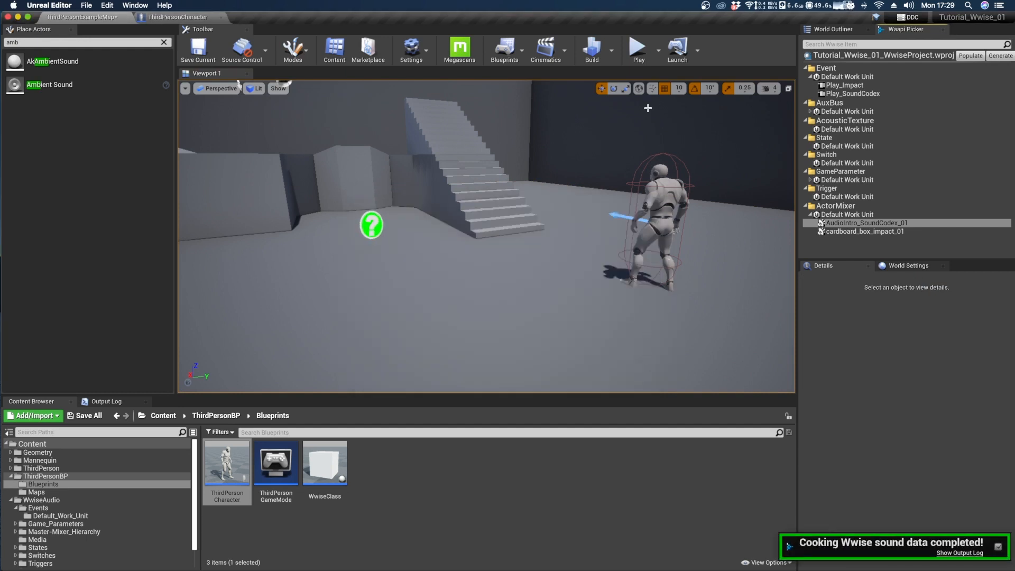
left_click(639, 47)
left_click(626, 159)
key("w")
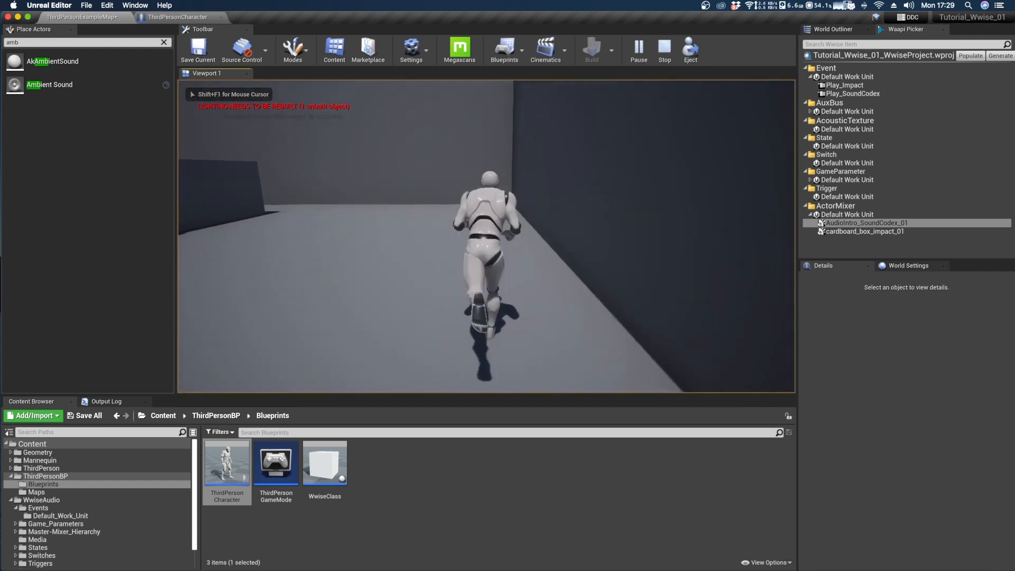
key("space")
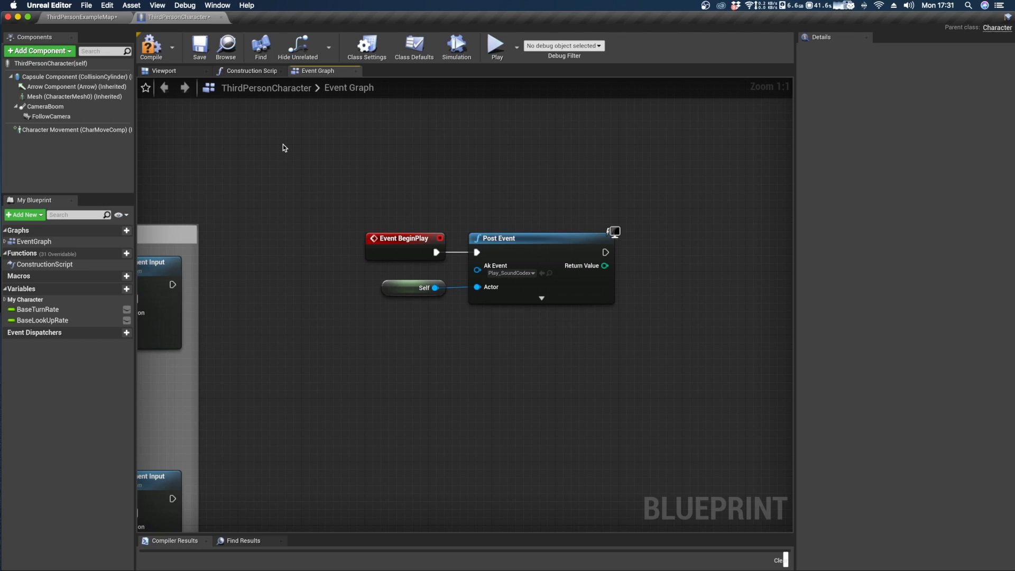
Delete the Self and Post Event nodes from the ThirdPersonCharacter Event Graph and add an Ak component, keeping its default name.
left_click_drag(382, 335, 510, 279)
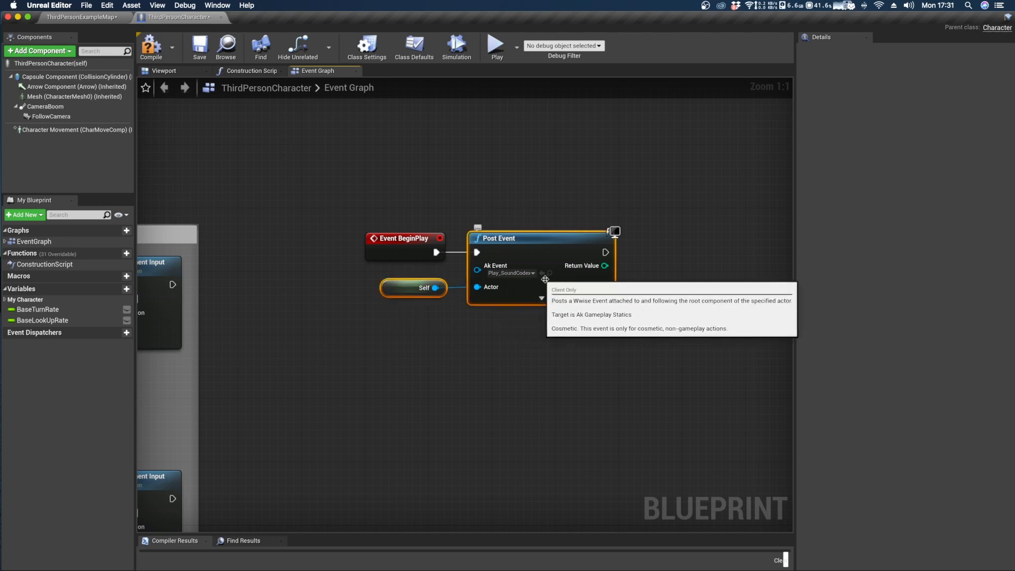
key("Delete")
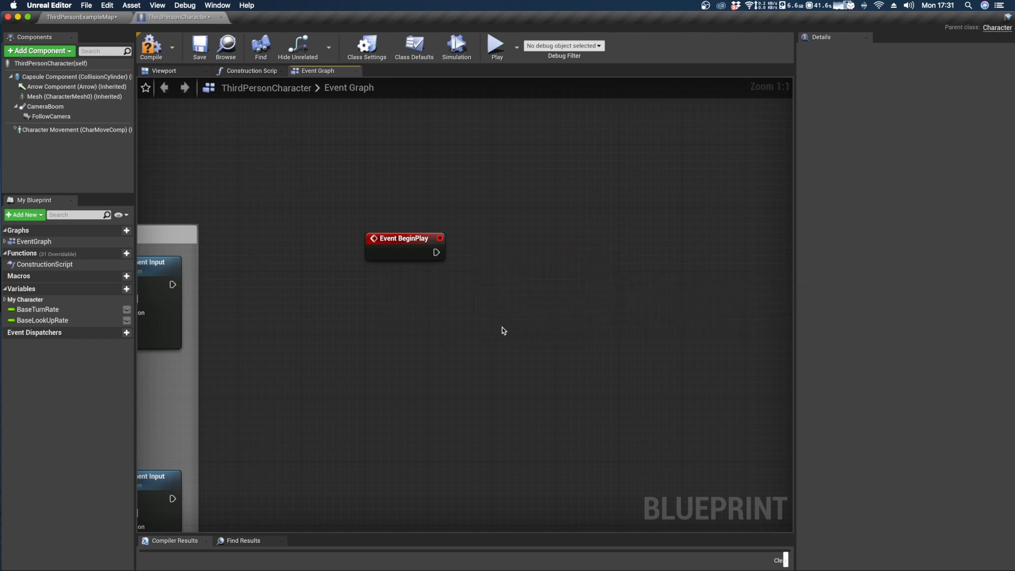
left_click(170, 72)
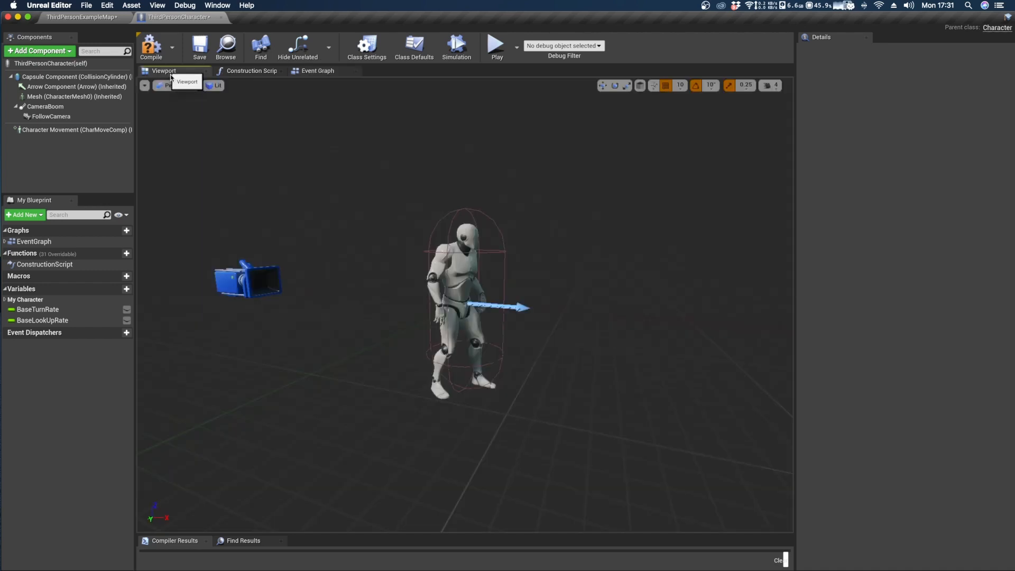
scroll(496, 281, "up", 5)
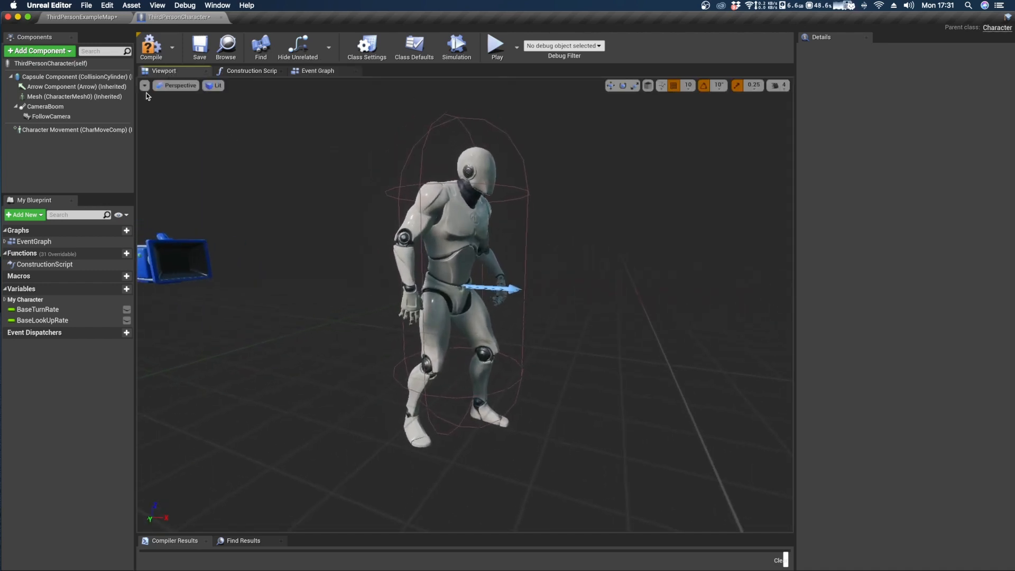
left_click(39, 51)
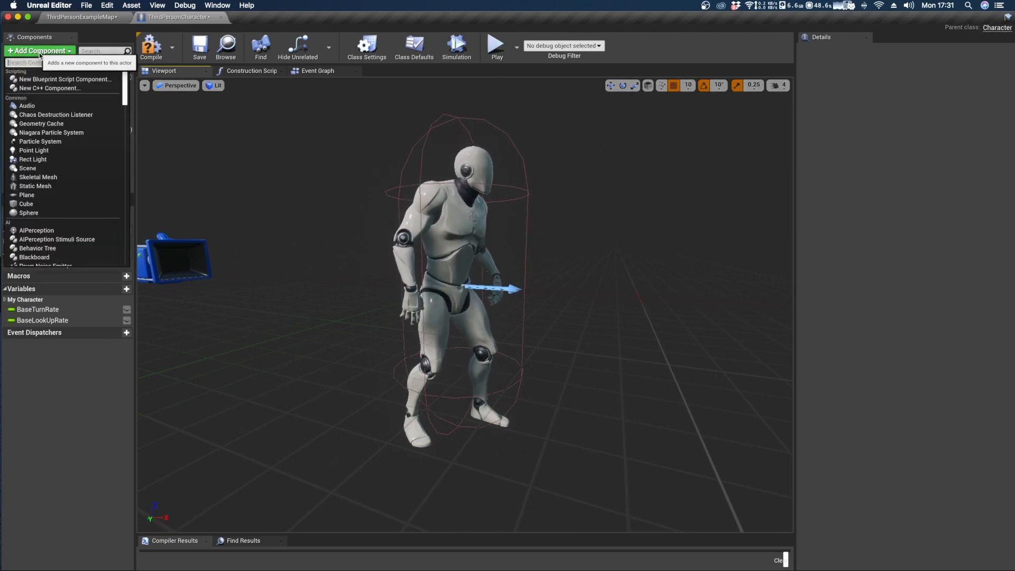
type("ak")
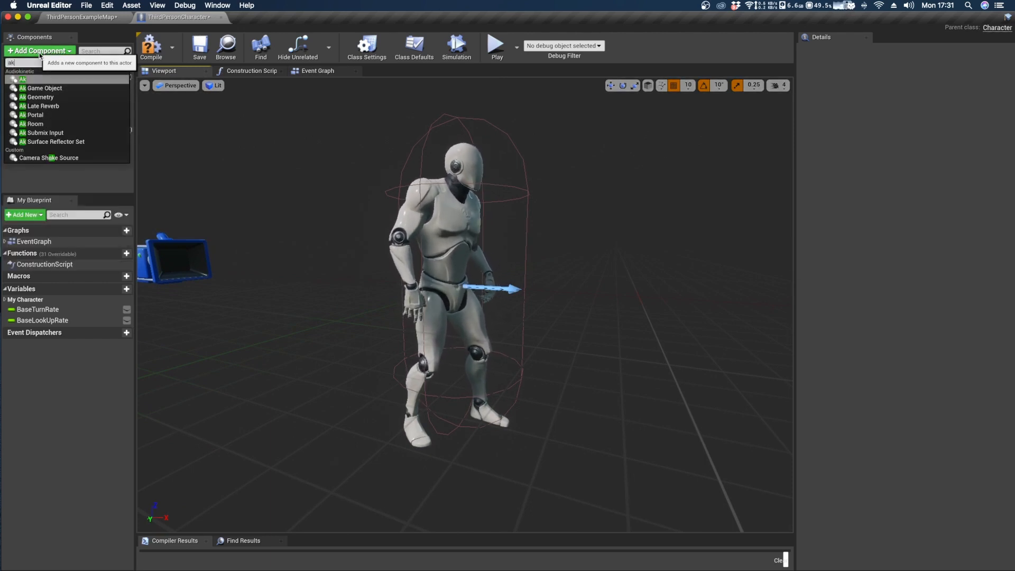
left_click(26, 80)
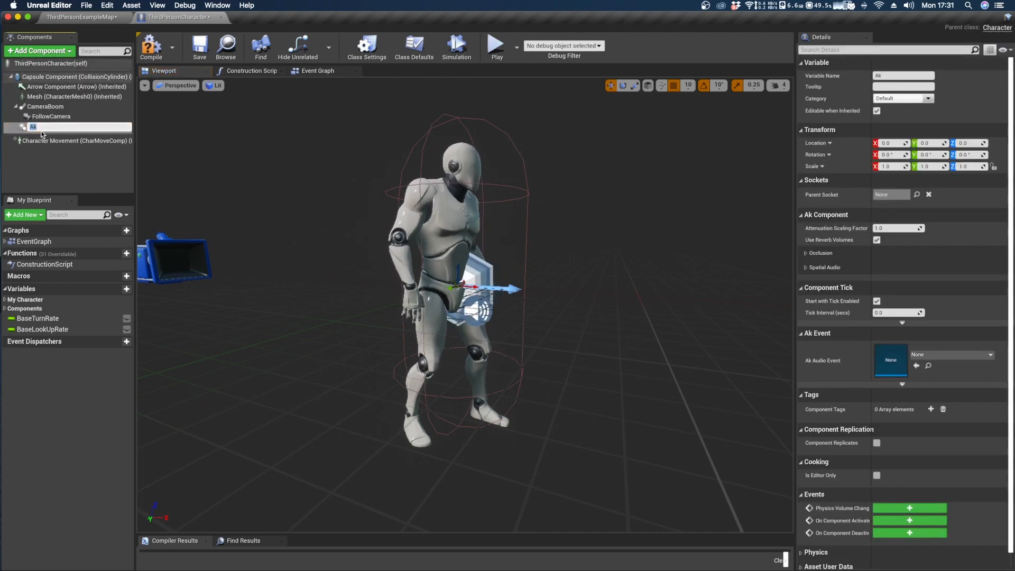
key("Return")
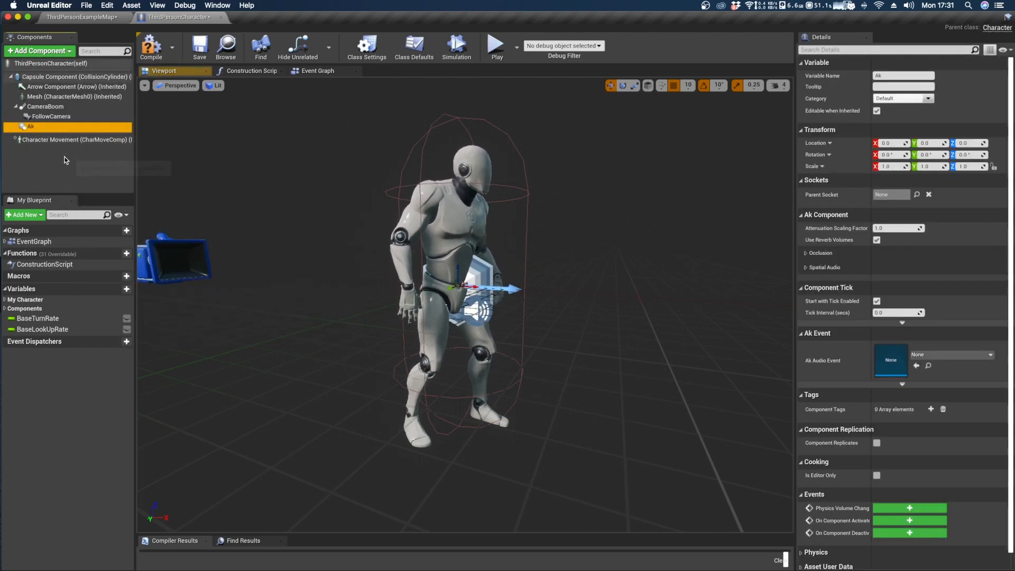
Add an Ak component reference to the Event Graph, create a Post Ak Event node from it and connect Event BeginPlay to that node.
left_click(317, 70)
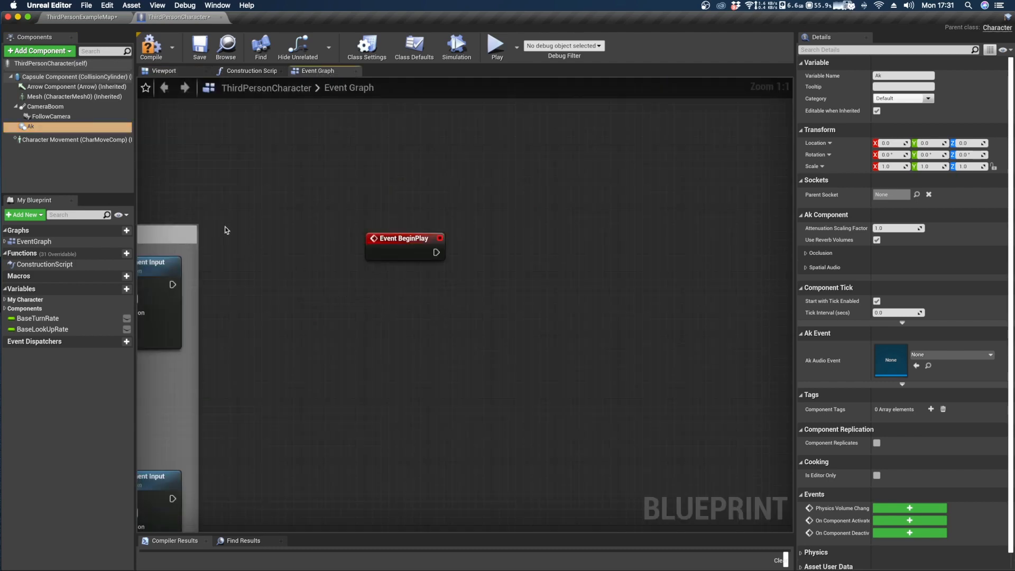
left_click_drag(30, 126, 489, 295)
type("post ak")
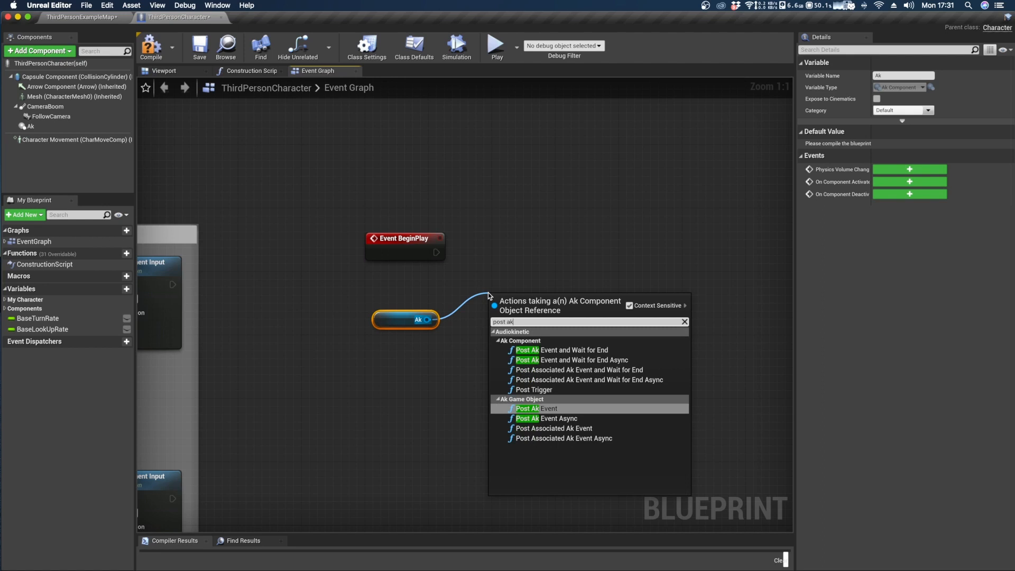
key("Return")
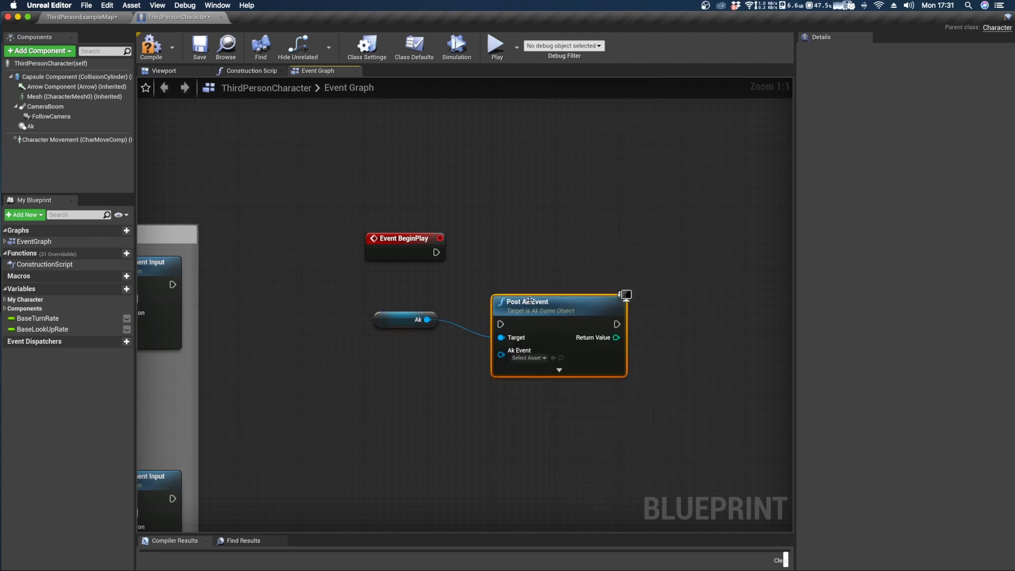
left_click_drag(525, 299, 550, 228)
left_click_drag(436, 252, 345, 321)
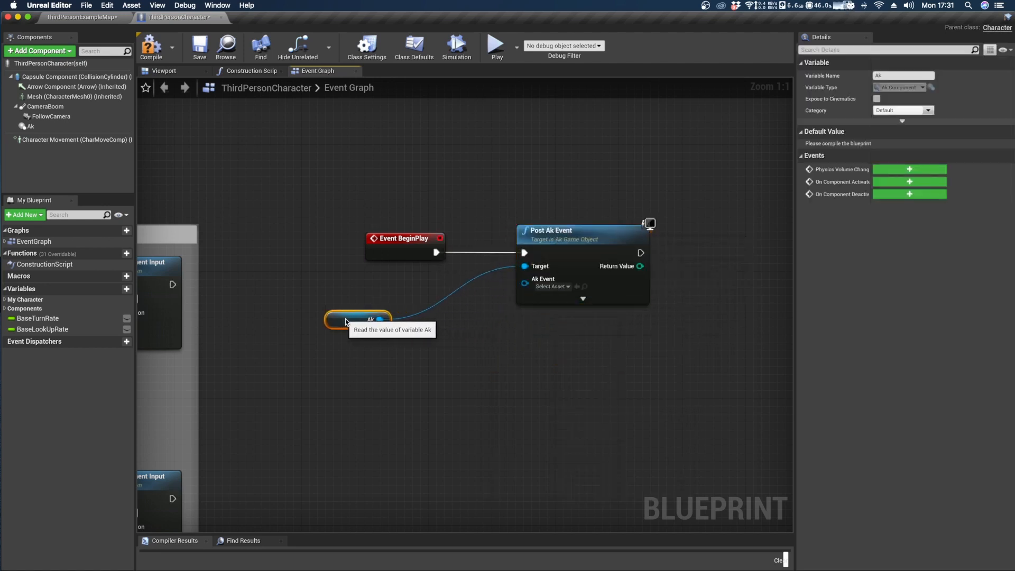
left_click(552, 287)
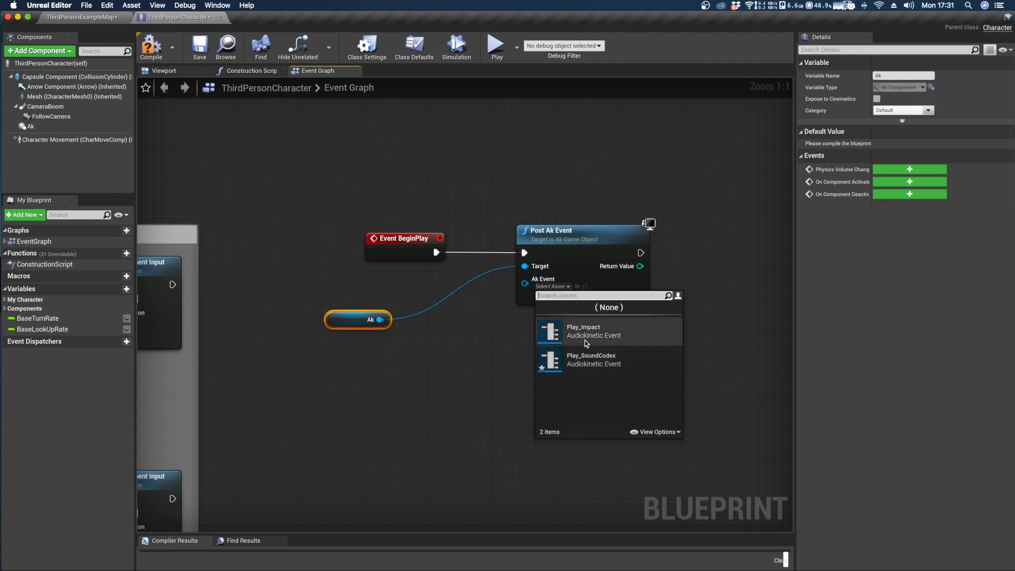
left_click(463, 335)
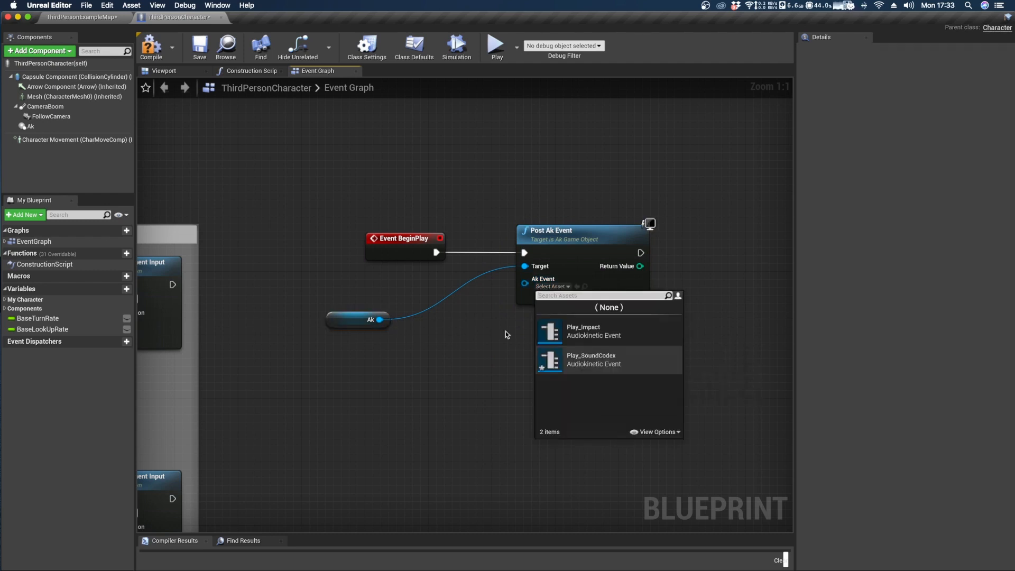
left_click(466, 325)
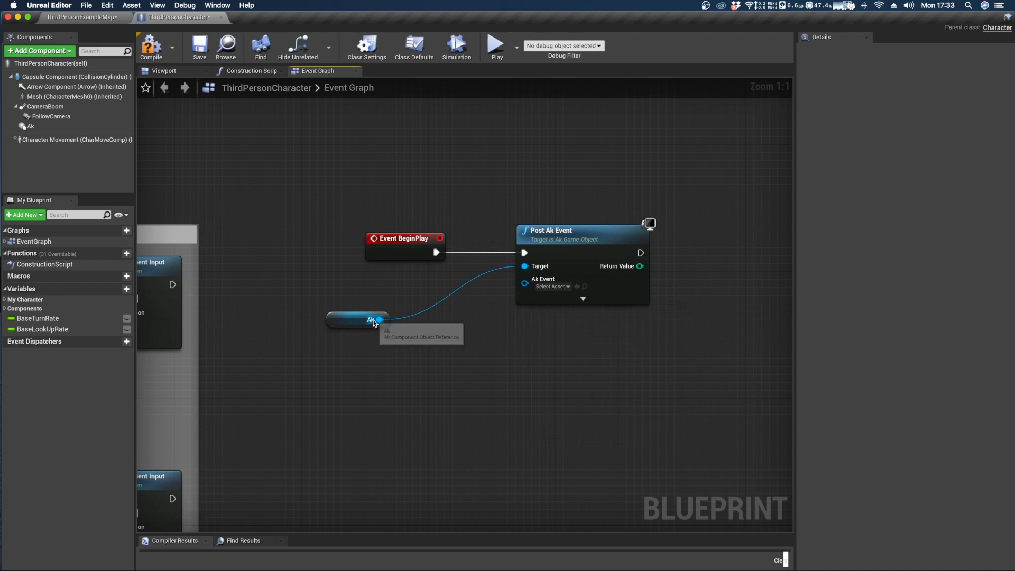
Create a Get Ak Audio Event node from the Ak reference and connect it to the Ak Event input of Post Ak Event.
left_click_drag(380, 319, 448, 376, "ctrl")
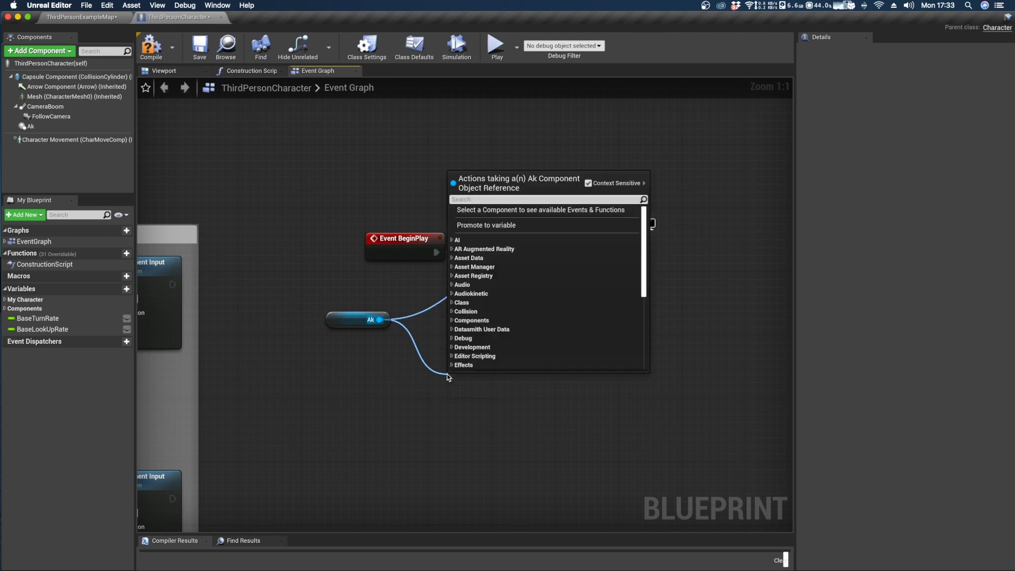
type("get")
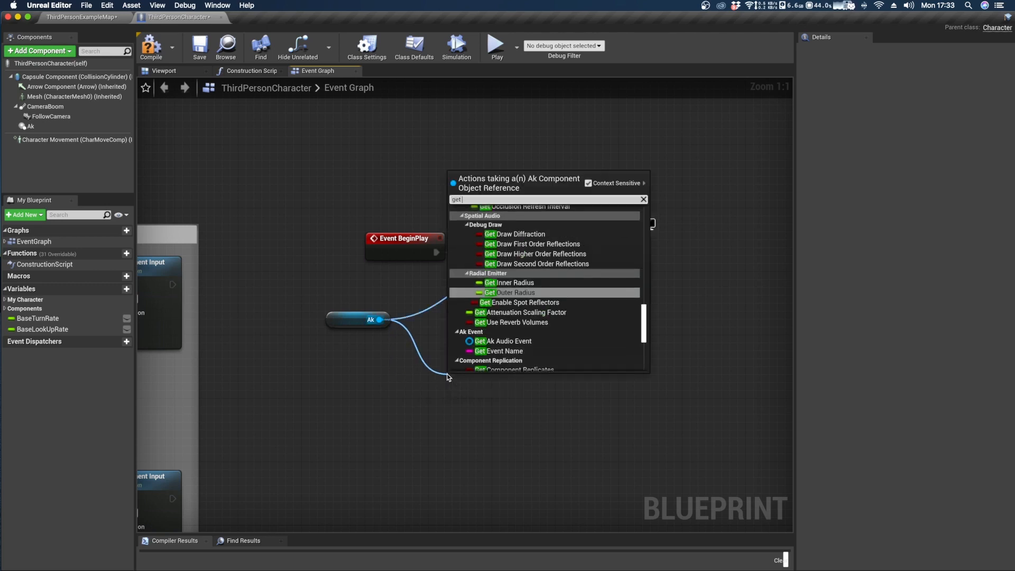
type(" ak event")
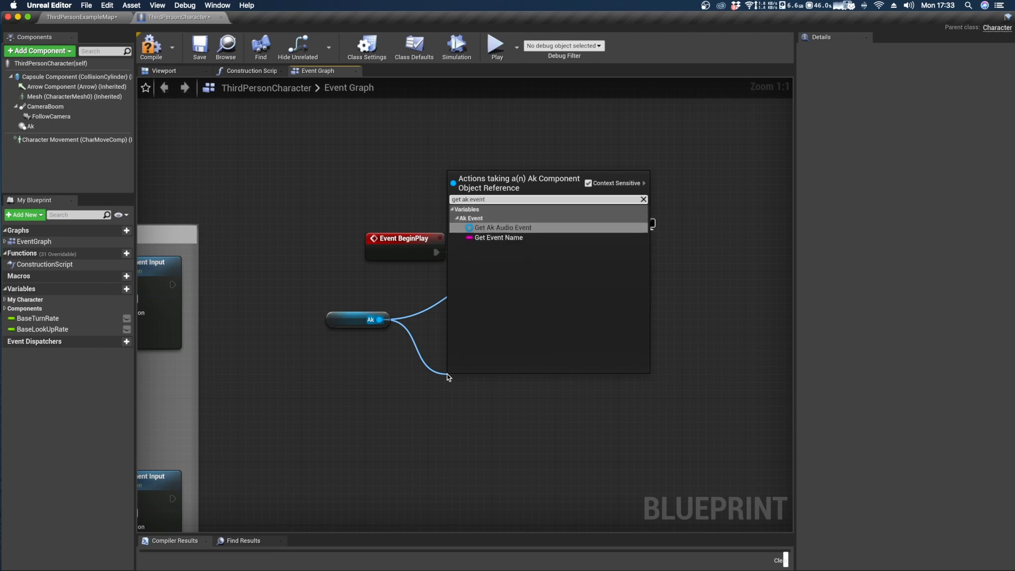
key("Return")
left_click_drag(476, 378, 428, 338)
left_click_drag(494, 344, 525, 281)
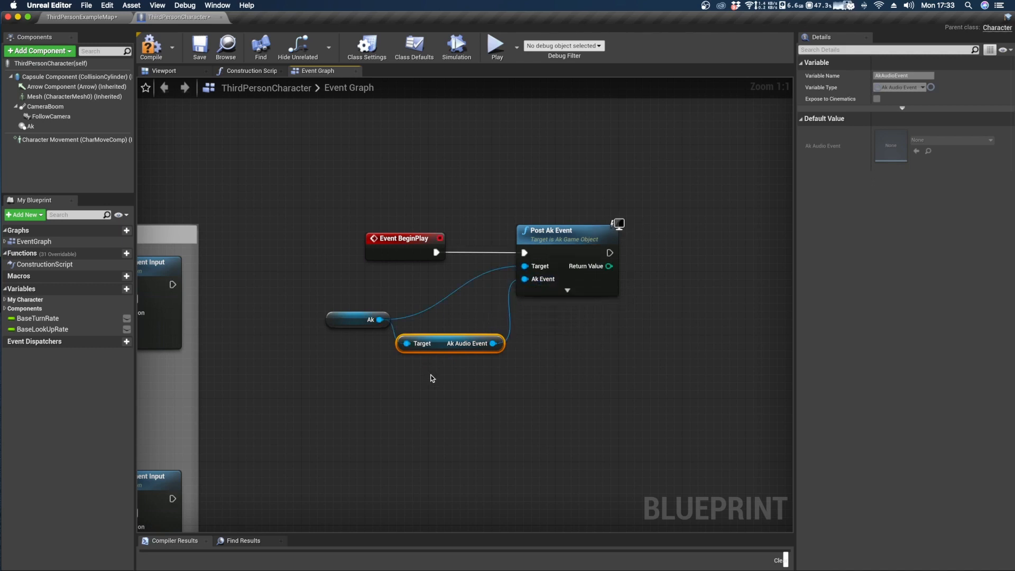
left_click(446, 374)
left_click_drag(464, 380, 348, 319)
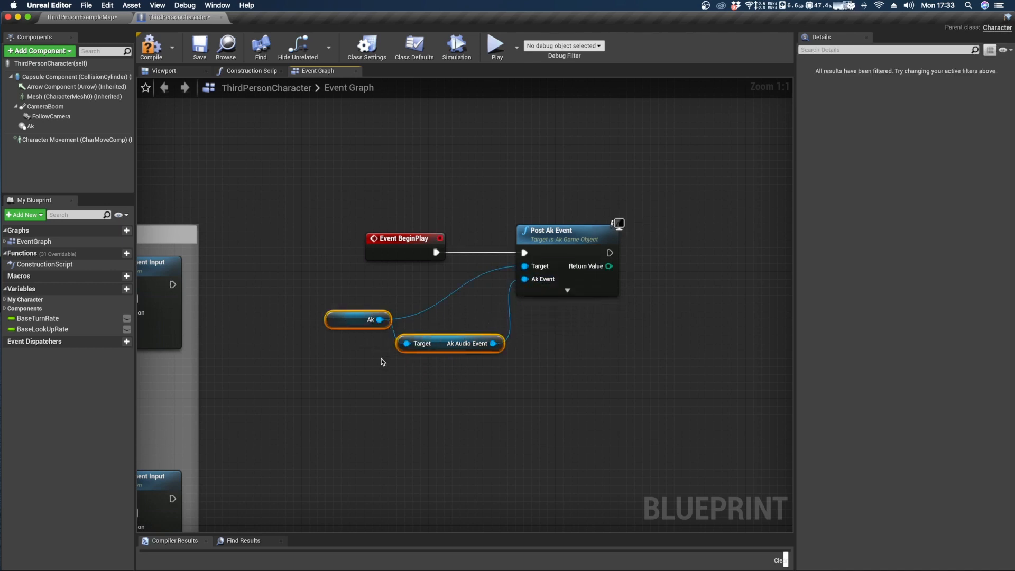
left_click(364, 355)
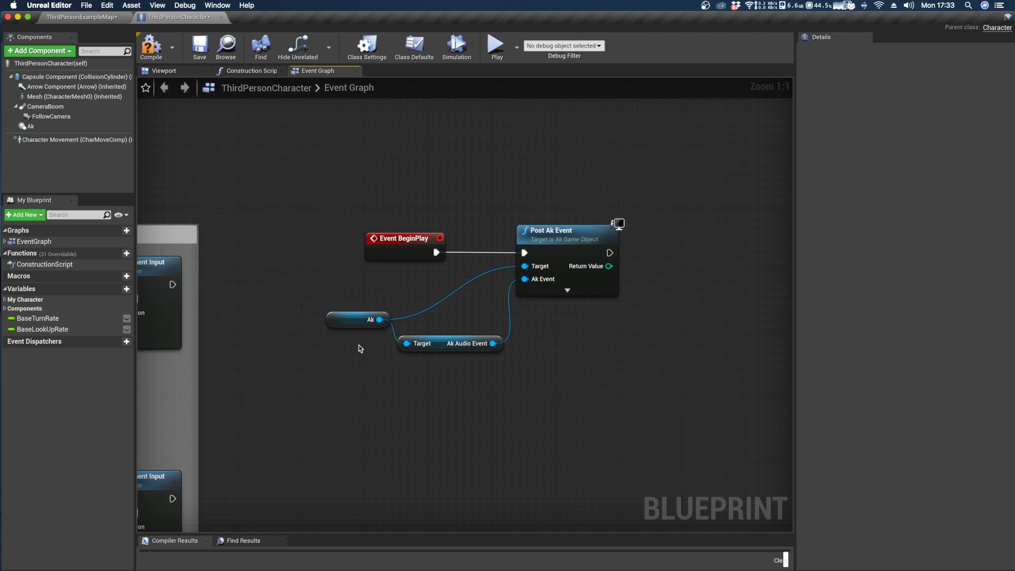
left_click(366, 313)
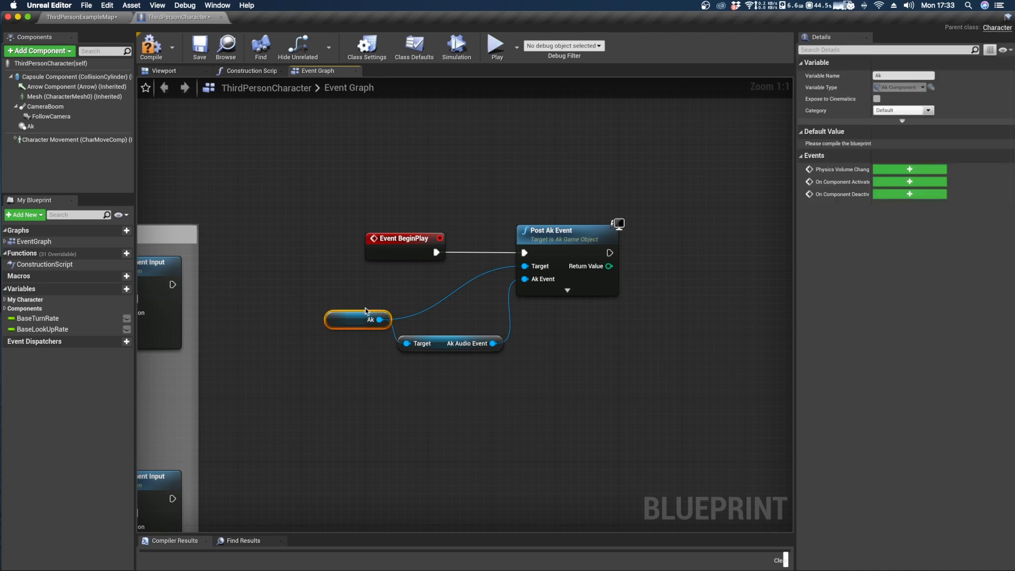
left_click_drag(438, 375, 370, 331)
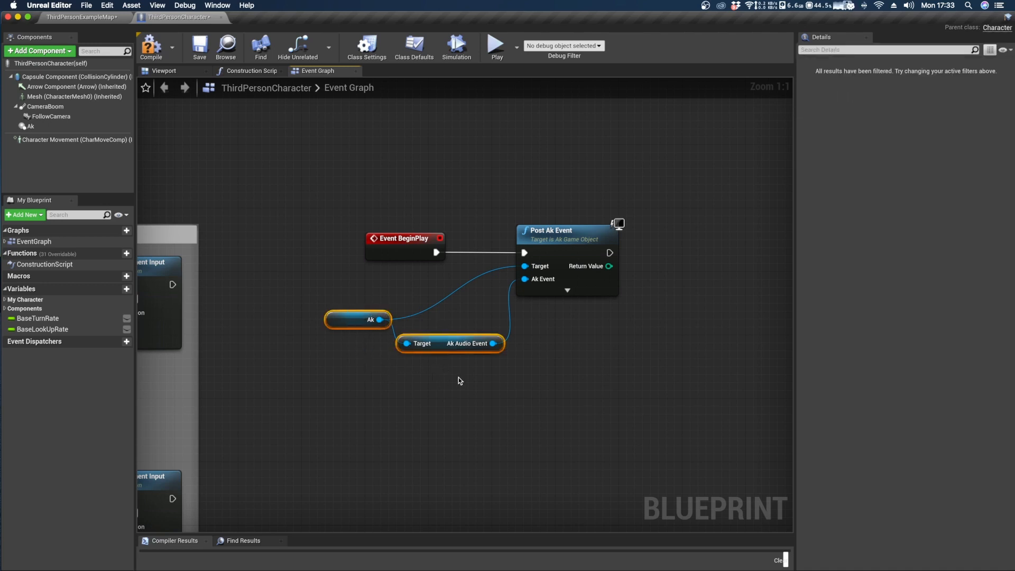
Set the Ak component's Ak Audio Event to Play_SoundCodex and compile the ThirdPersonCharacter Blueprint.
left_click(170, 72)
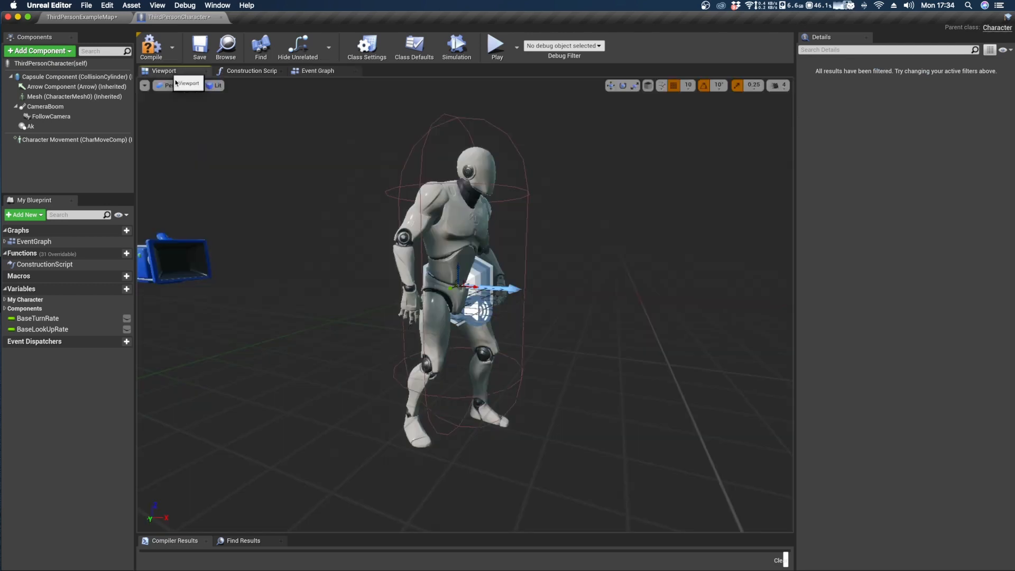
left_click(37, 127)
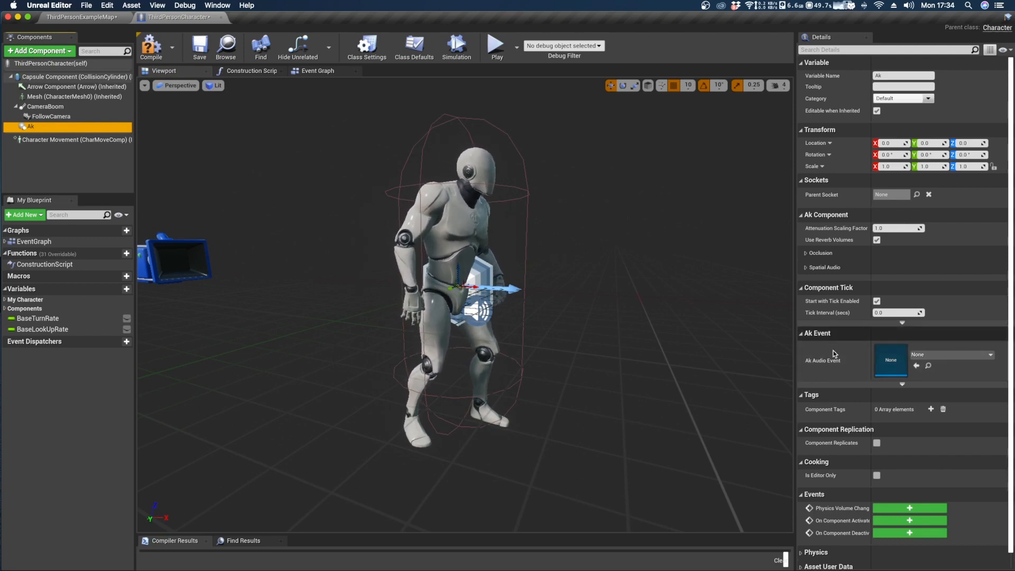
left_click(946, 355)
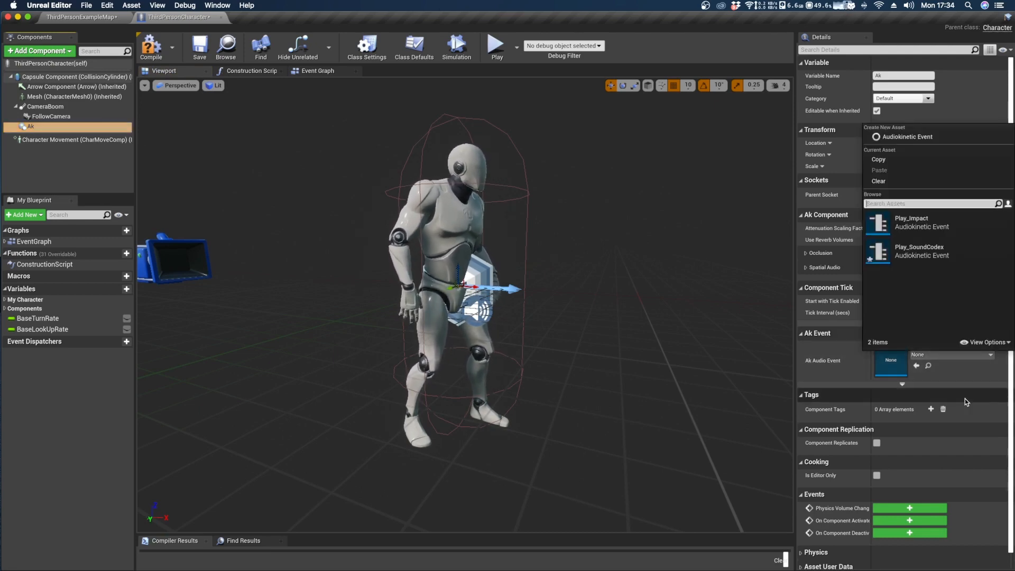
left_click(933, 259)
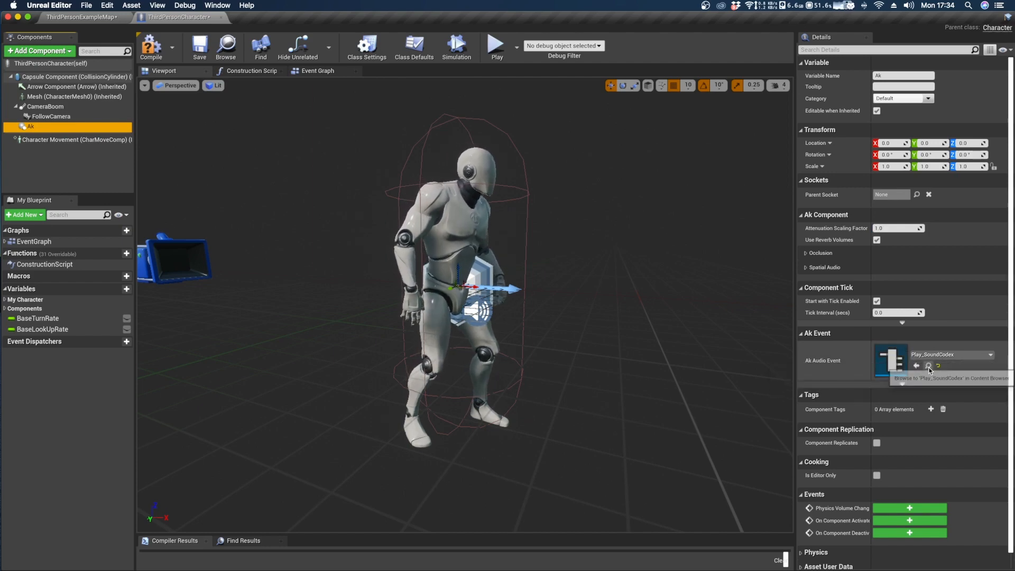
left_click(149, 44)
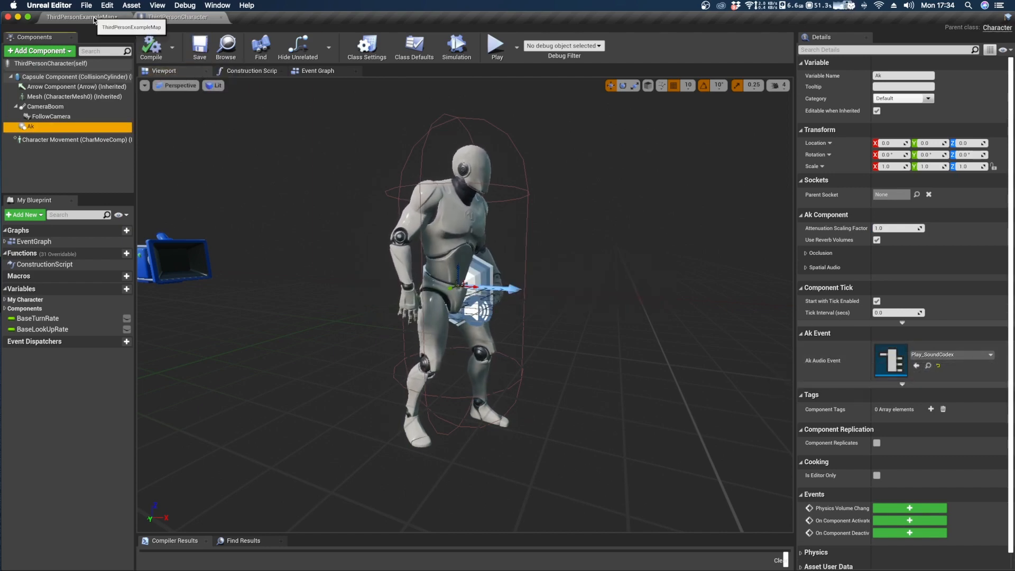
Return to the ThirdPersonExampleMap level and generate the Wwise sound data for Mac and Windows in English(US).
left_click(96, 18)
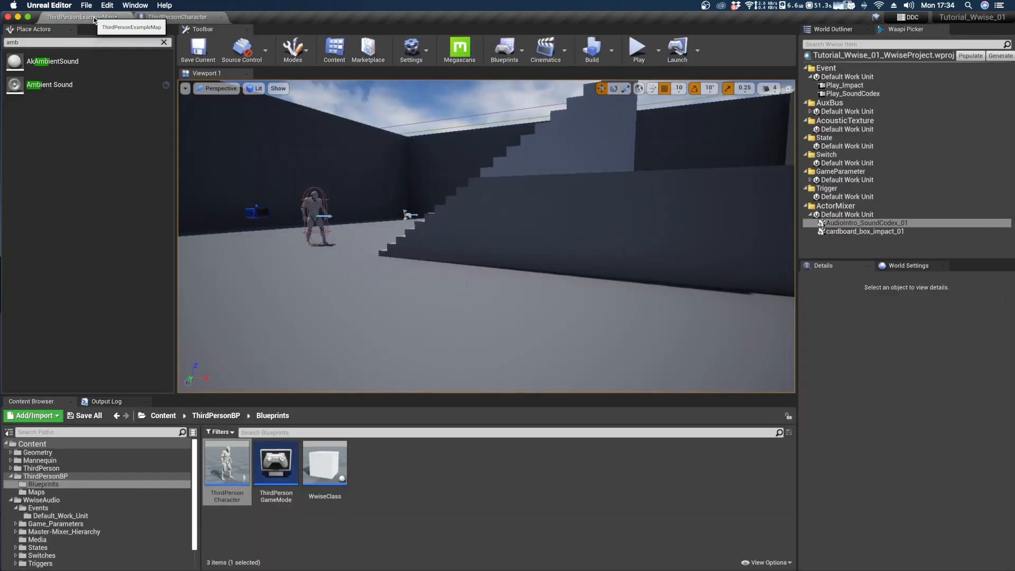
left_click(998, 56)
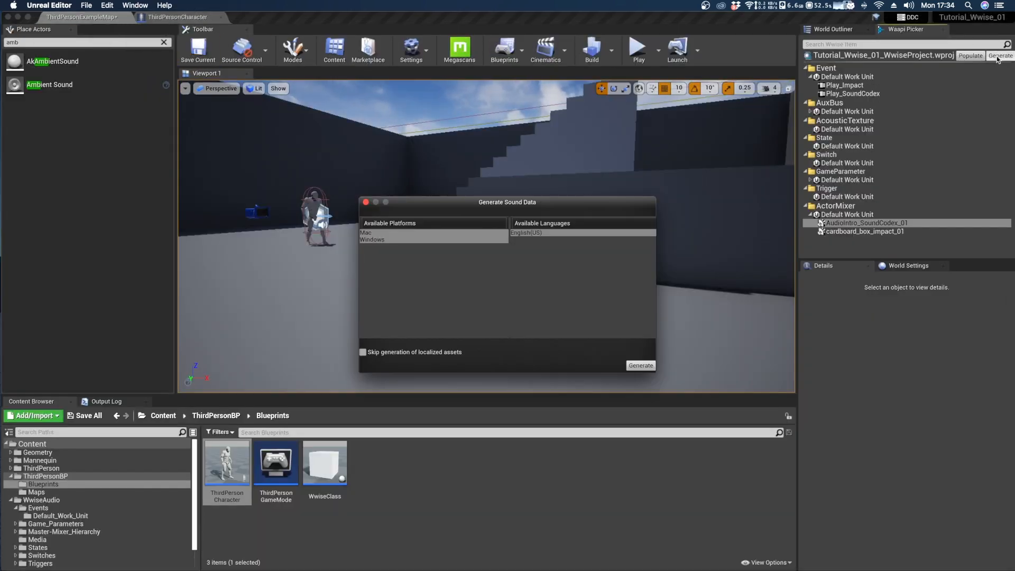
left_click(641, 365)
Play the level and run the character around to test the sound posted from its Ak component.
mouse_move(483, 233)
right_mouse_down()
mouse_move(449, 233)
mouse_move(490, 233)
right_mouse_up()
key("w")
key("s")
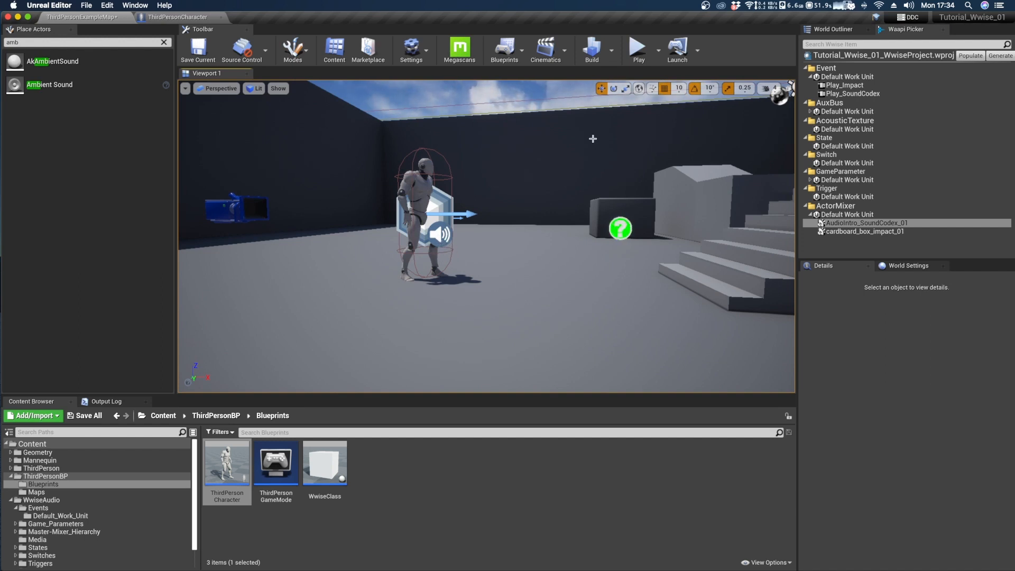
left_click(638, 50)
key("w")
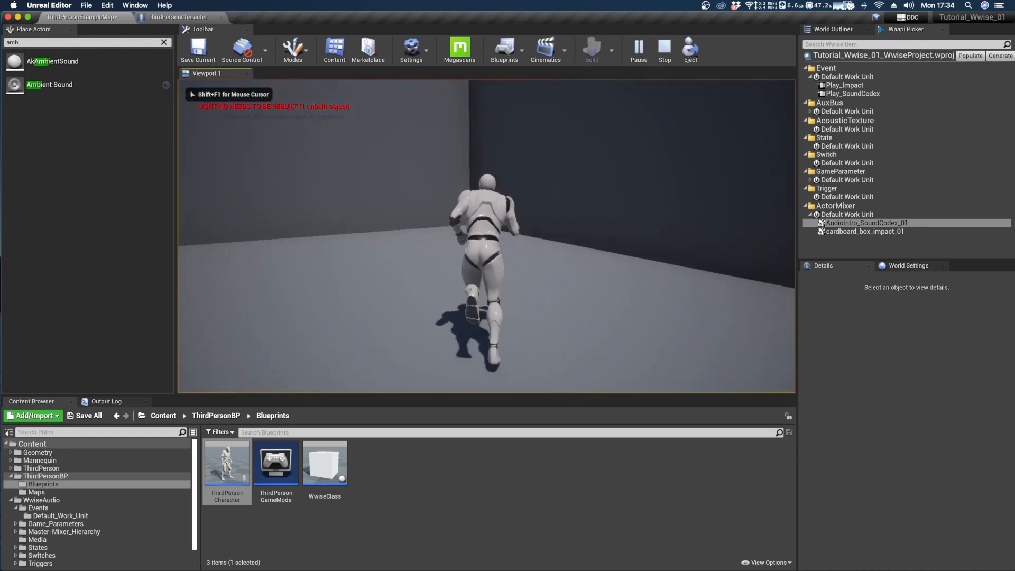
key("d")
key("w")
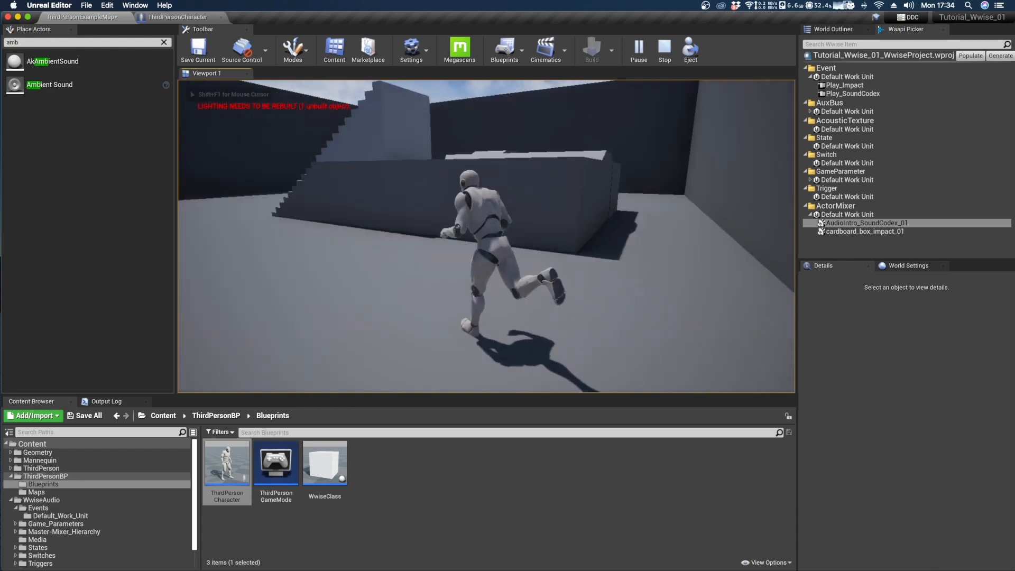